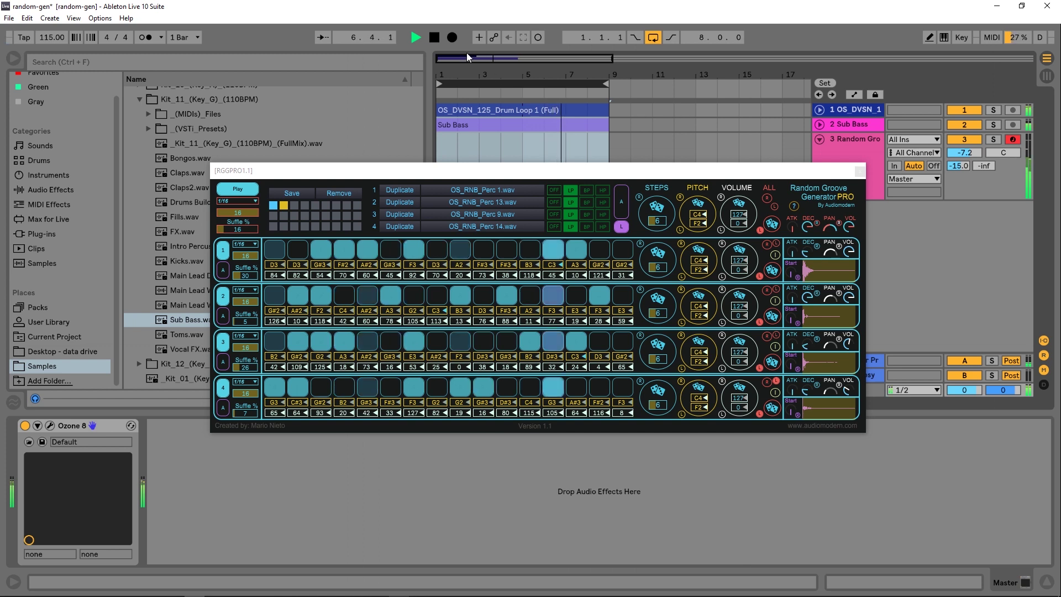
# Stop the transport so playback halts and the position returns to bar 1.1.1
pyautogui.click(435, 38)
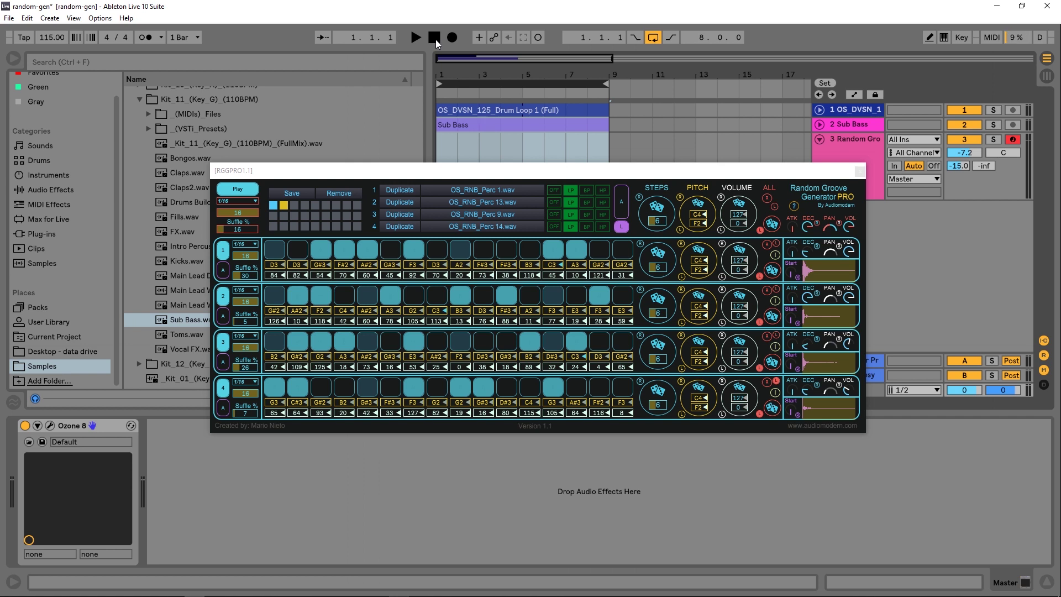
pyautogui.click(469, 189)
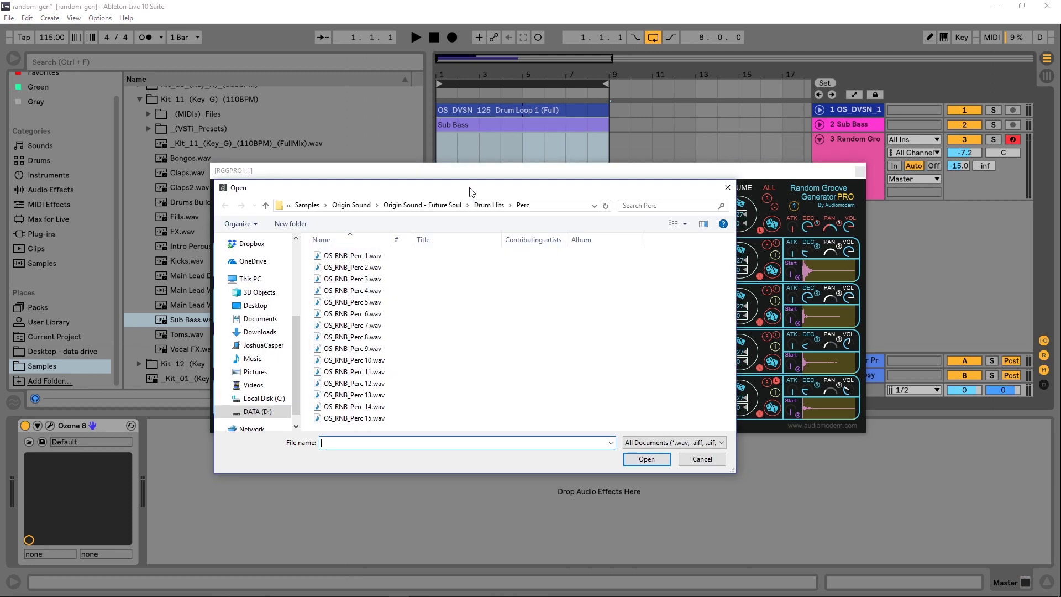
pyautogui.click(727, 188)
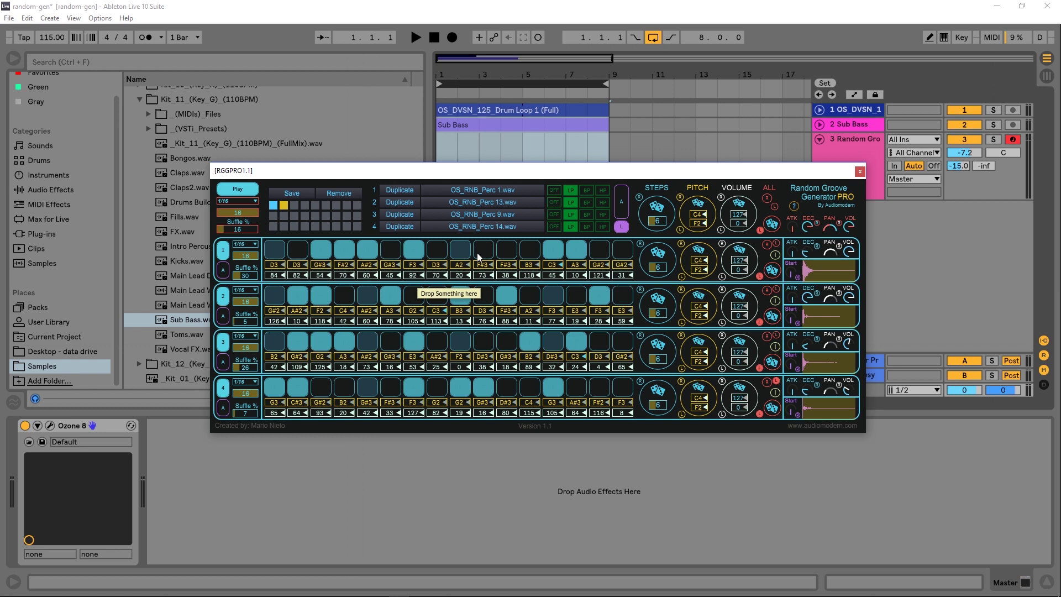
# Lower the velocity of lane 1's step 9 in the groove generator
pyautogui.click(459, 265)
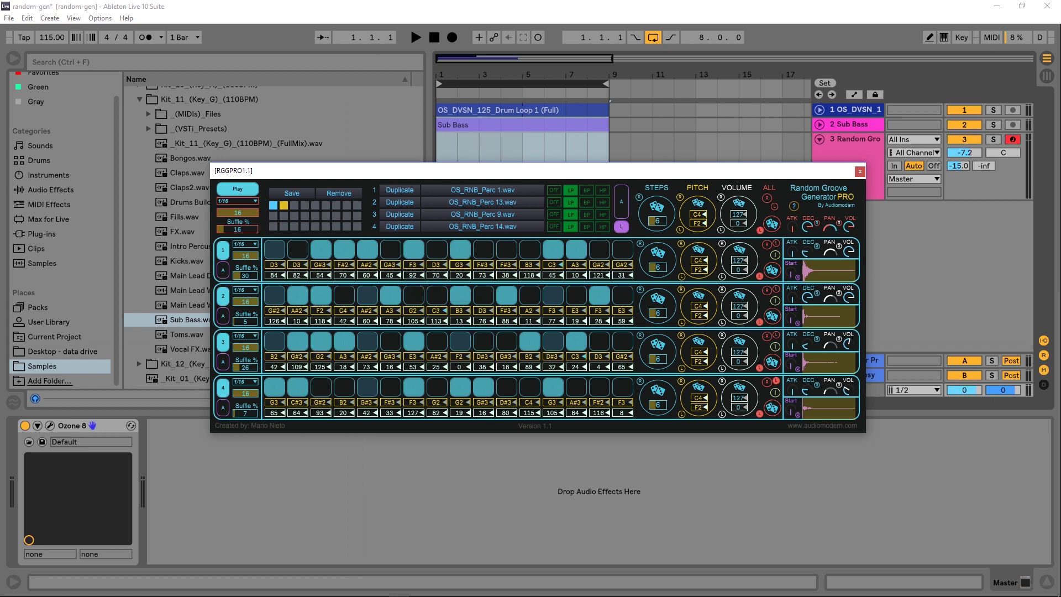
pyautogui.moveTo(460, 274); pyautogui.dragTo(459, 278)
# Re-randomise all four lanes with step counts unlocked, shorten lane 1 to 9 steps, and set its pitches to C3
pyautogui.click(773, 224)
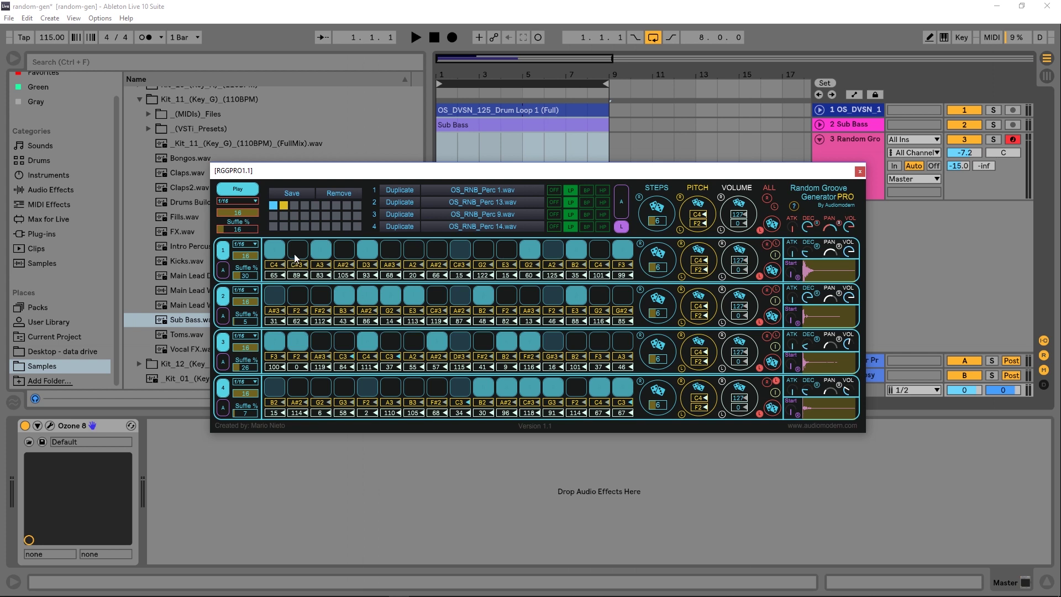
pyautogui.click(620, 229)
pyautogui.click(772, 225)
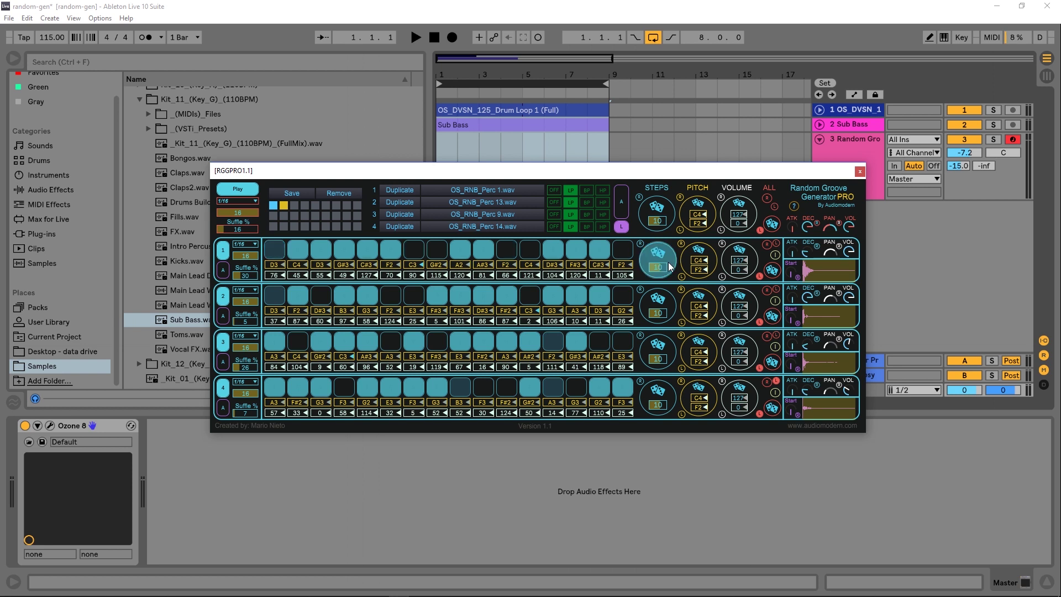
pyautogui.moveTo(667, 263); pyautogui.dragTo(668, 271)
pyautogui.click(682, 244)
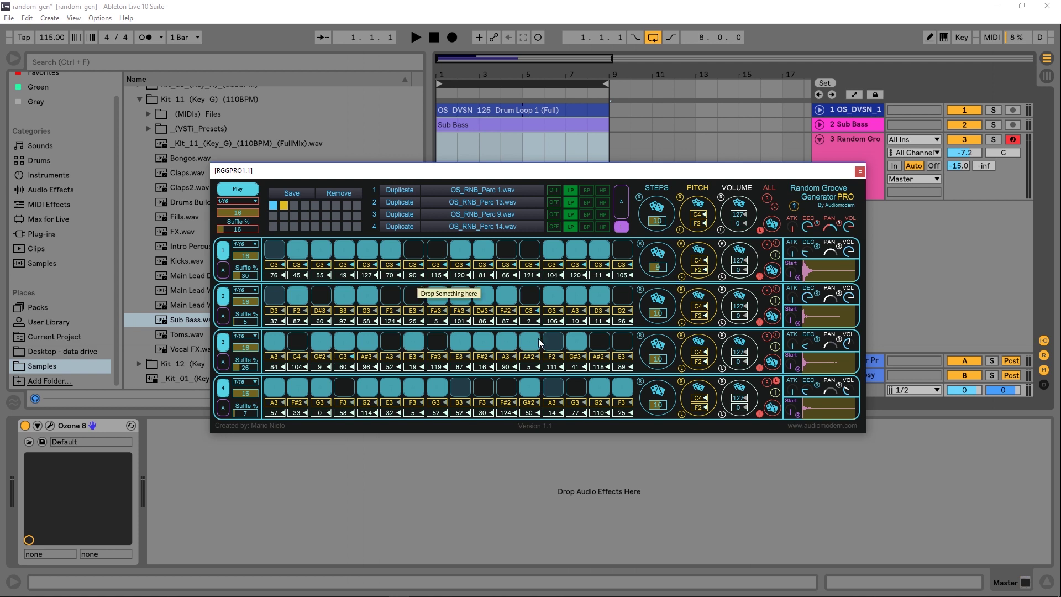
# Re-randomise lane 2 and 3 velocities and the step counts and patterns of lanes 1, 2 and 4
pyautogui.click(746, 348)
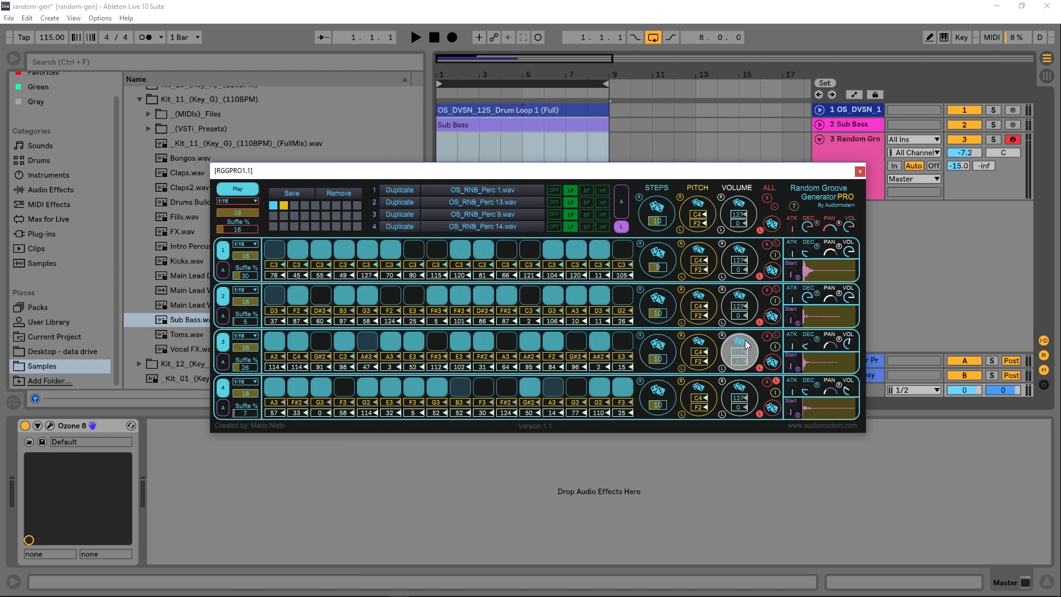
pyautogui.click(743, 294)
pyautogui.click(653, 303)
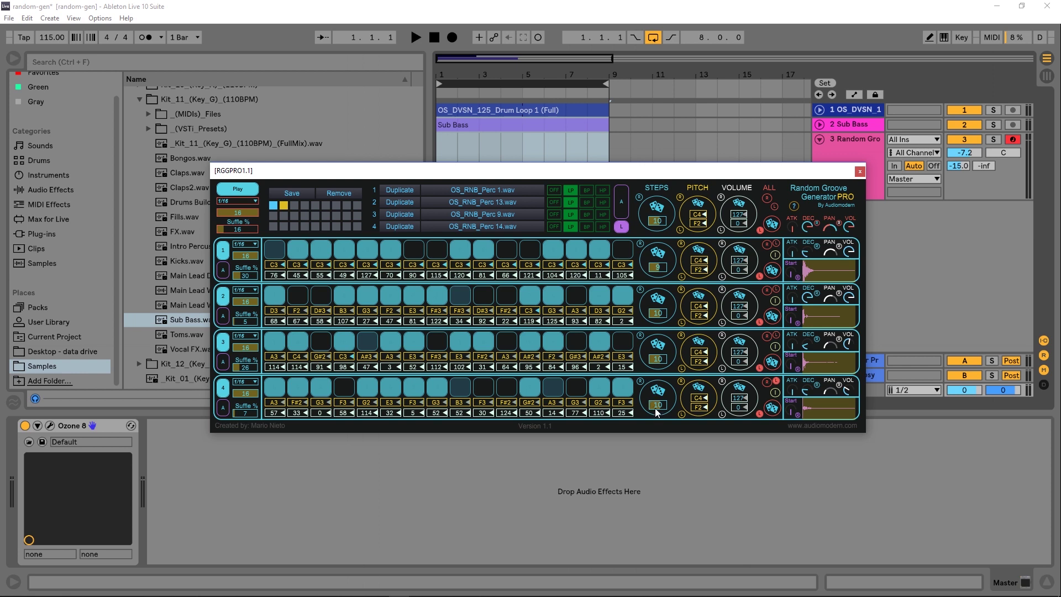
pyautogui.click(658, 392)
pyautogui.click(660, 311)
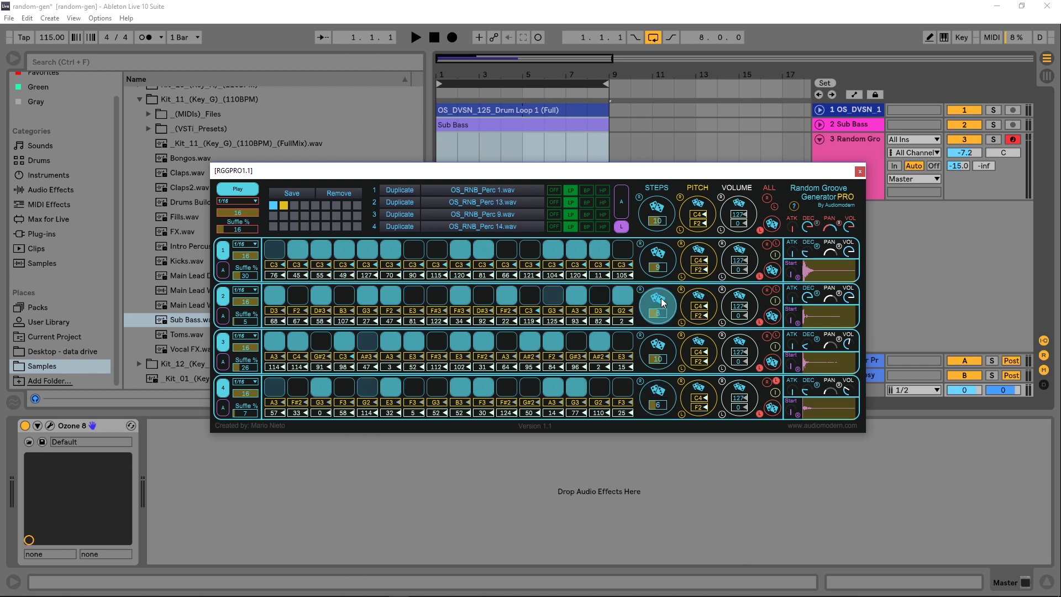
pyautogui.click(659, 251)
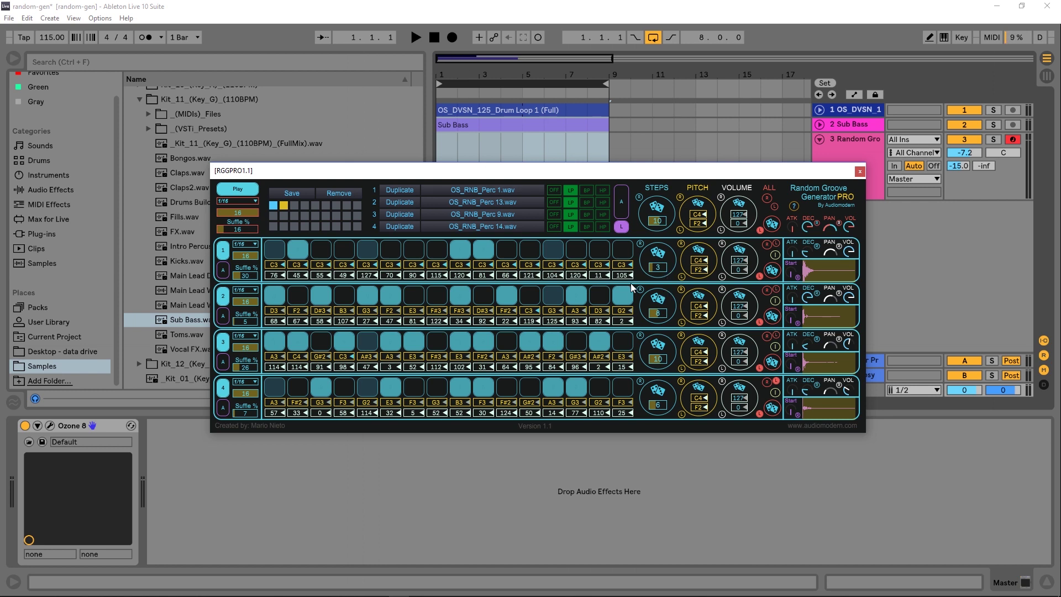
# Audition the groove, then switch lane 1 to its B page of per-step filter frequencies
pyautogui.click(415, 36)
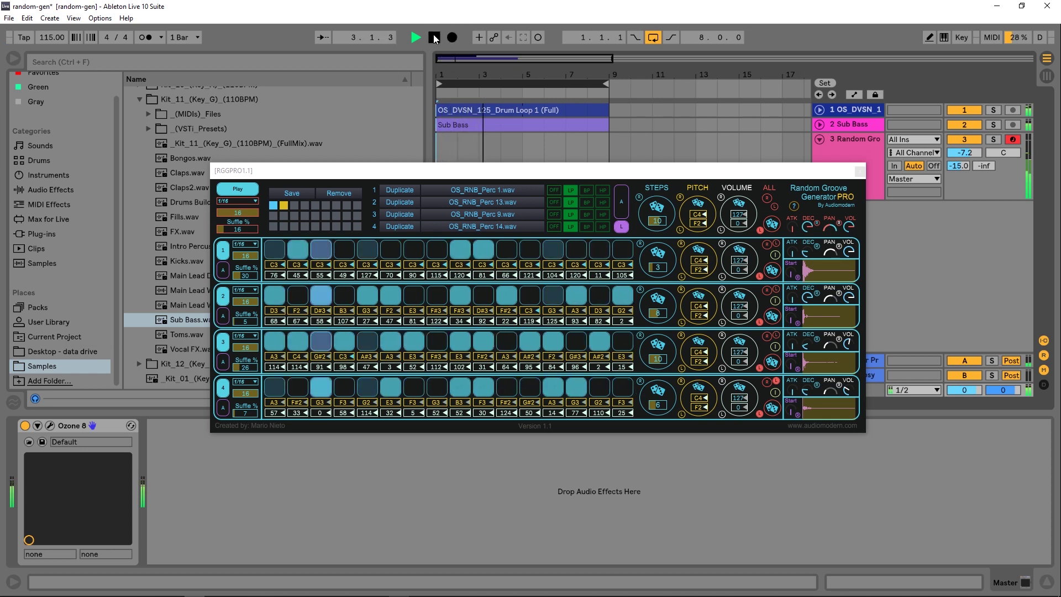
pyautogui.click(434, 37)
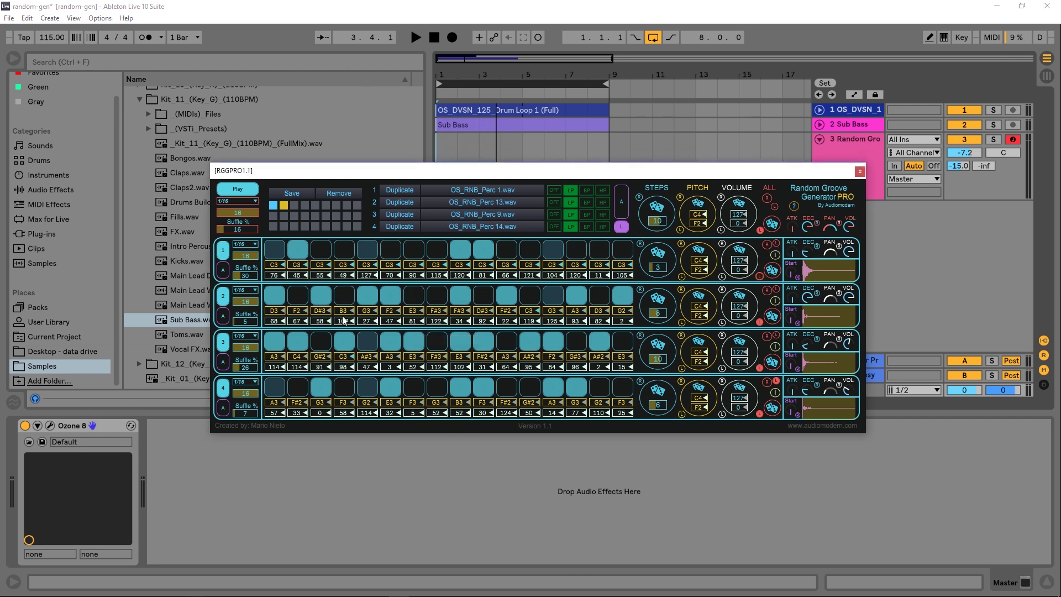
pyautogui.click(223, 271)
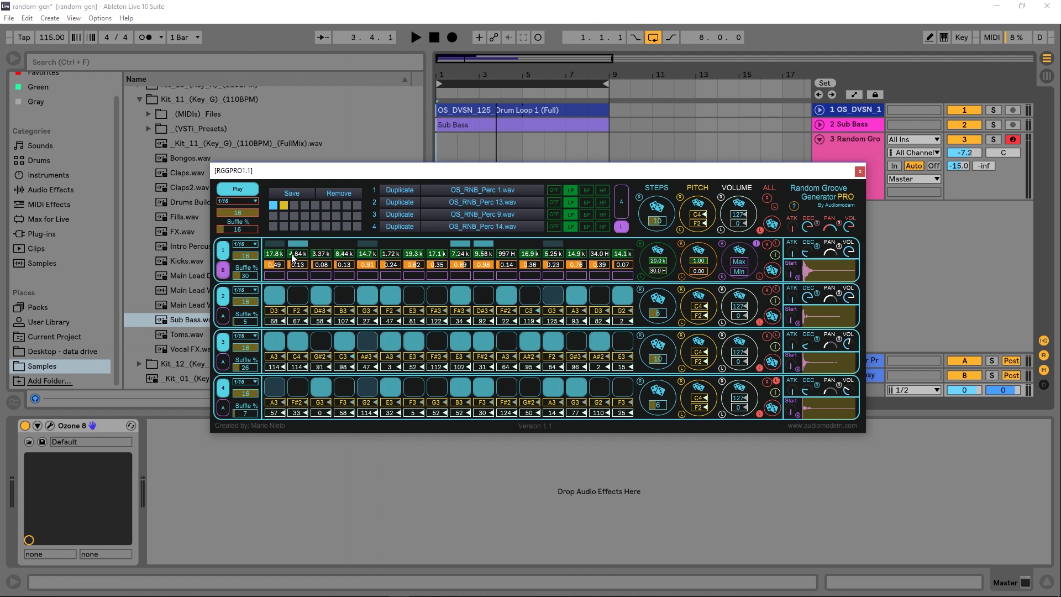
# Lower lane 1 step 8's filter frequency to 10.0k, then randomise lane 1's filter frequencies and resonance
pyautogui.moveTo(436, 254); pyautogui.dragTo(437, 265)
pyautogui.click(437, 265)
pyautogui.click(773, 271)
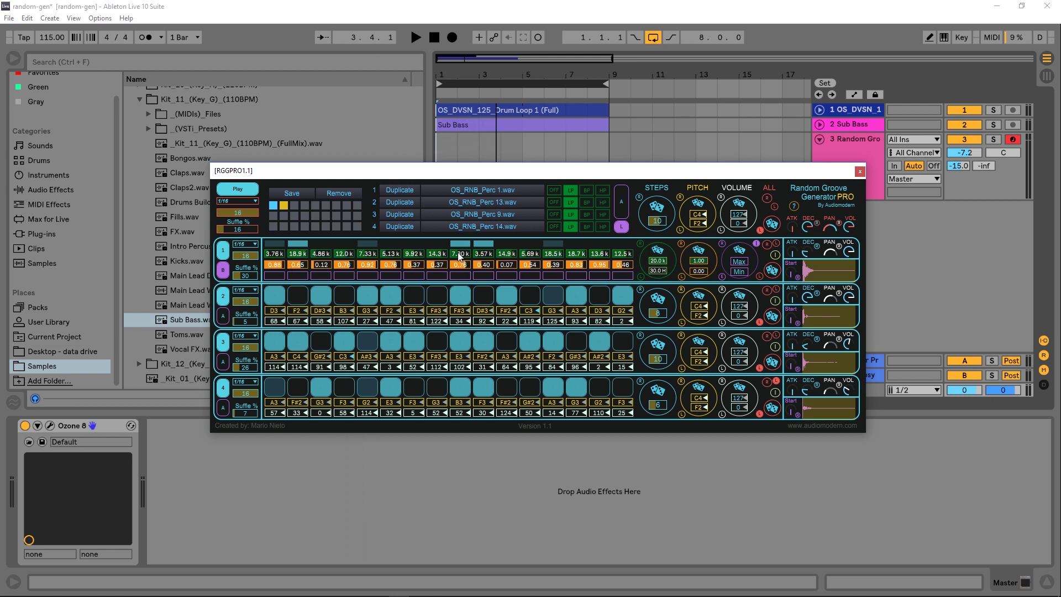
# Switch lane 1 back to its A page of notes and velocities
pyautogui.click(222, 271)
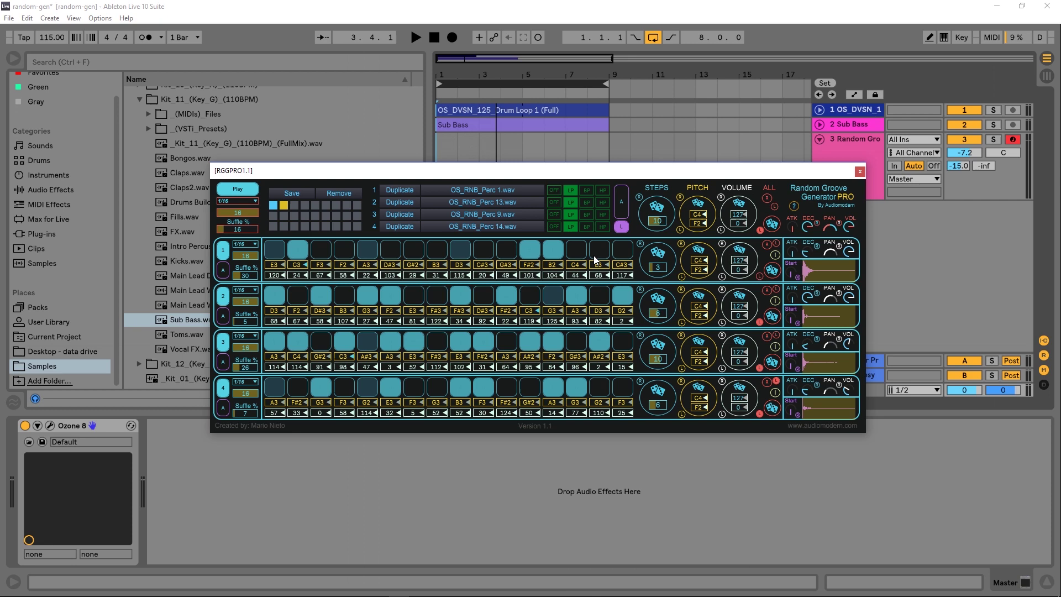
pyautogui.click(222, 271)
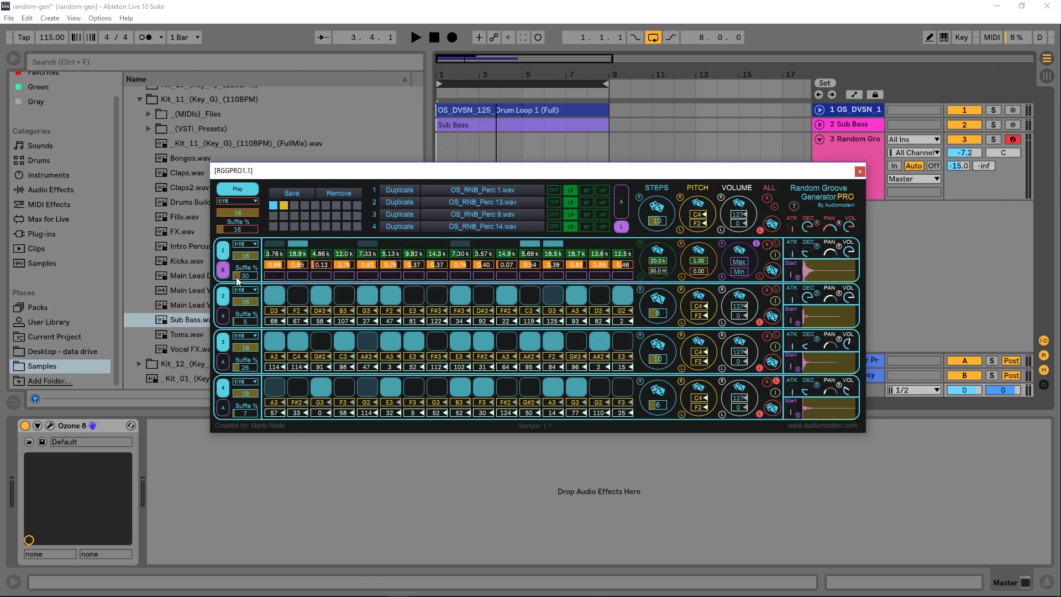
pyautogui.click(223, 270)
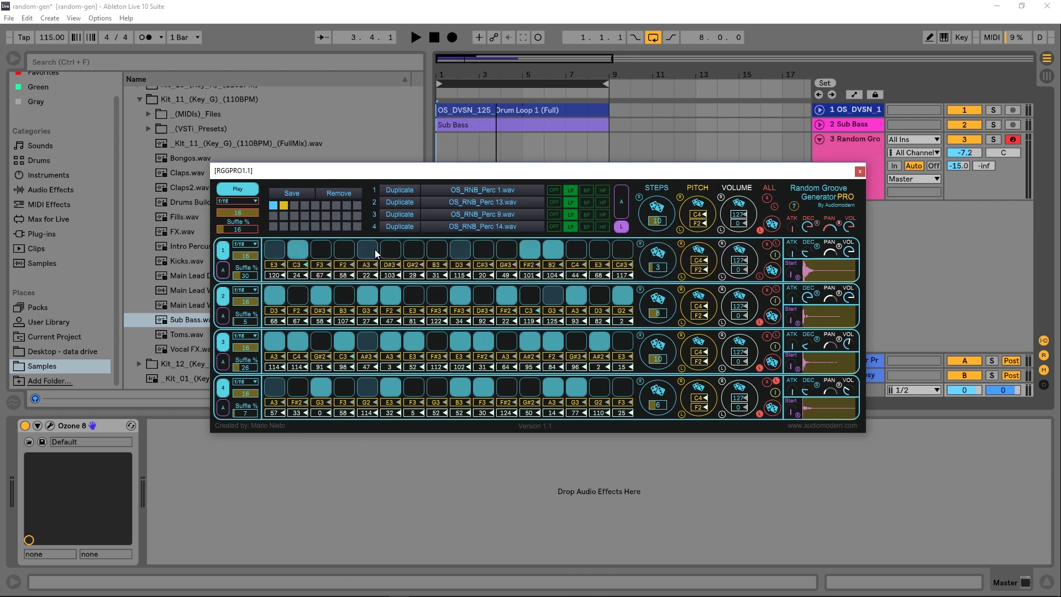
# Randomise lane 1's pattern, notes and velocities, audition it, and lock lane 2 against randomising
pyautogui.click(772, 271)
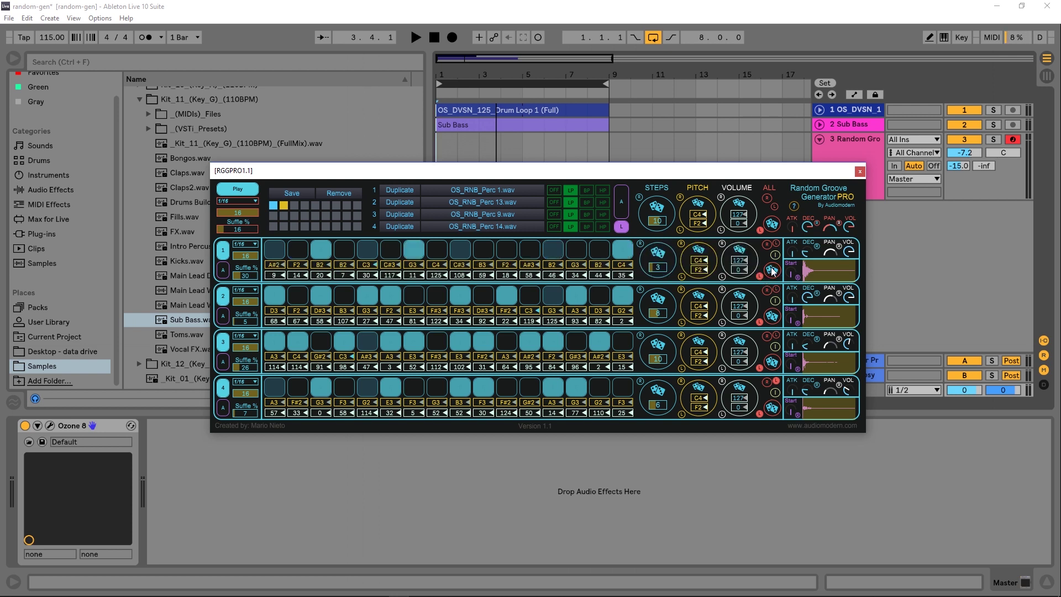
pyautogui.click(416, 37)
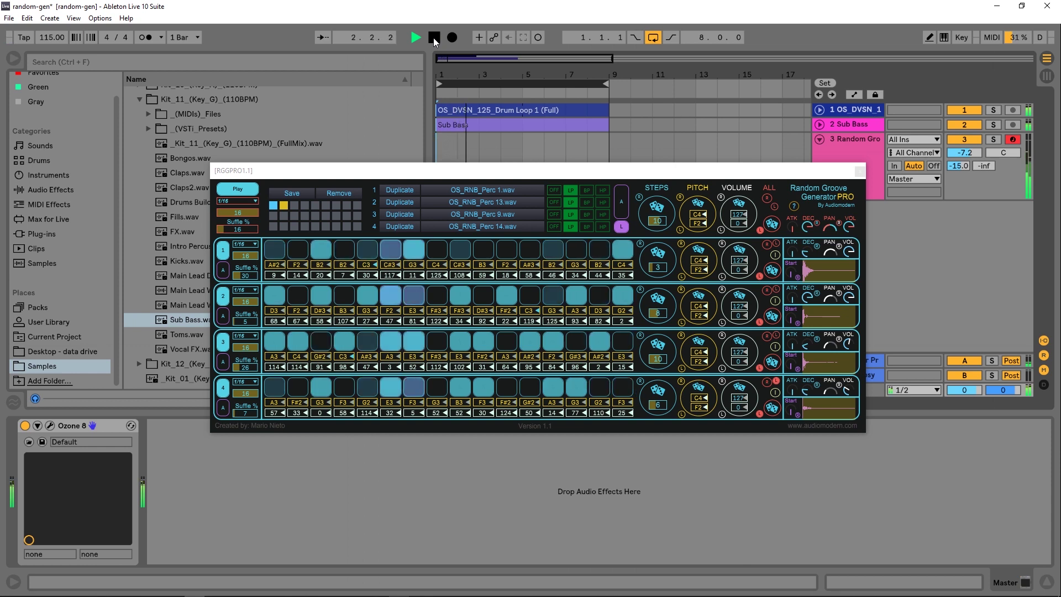
pyautogui.click(434, 37)
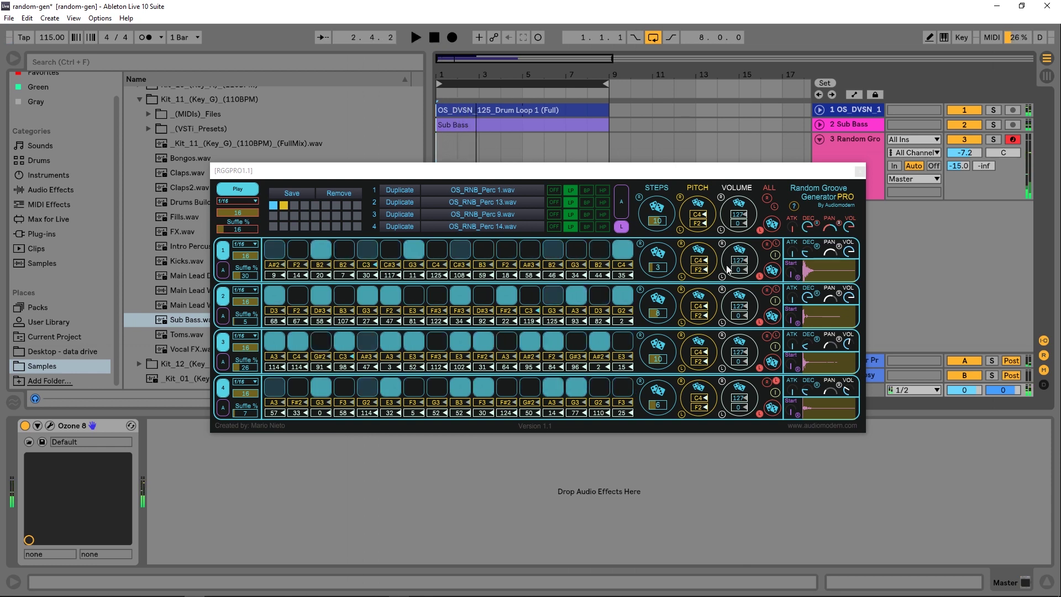
pyautogui.click(776, 290)
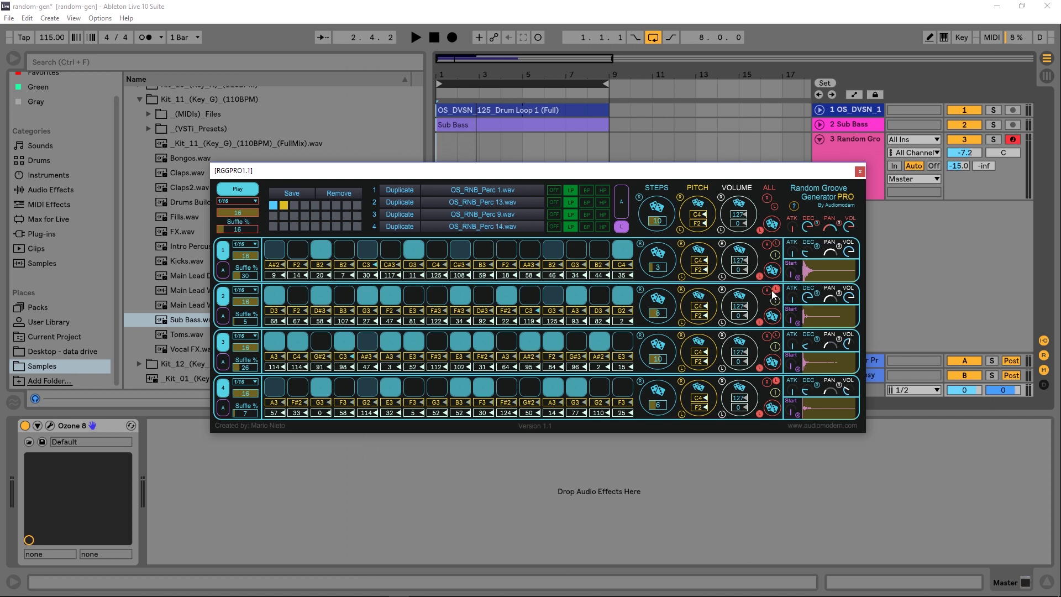
# Clear lane 2, then randomise its pitches and step pattern
pyautogui.click(768, 290)
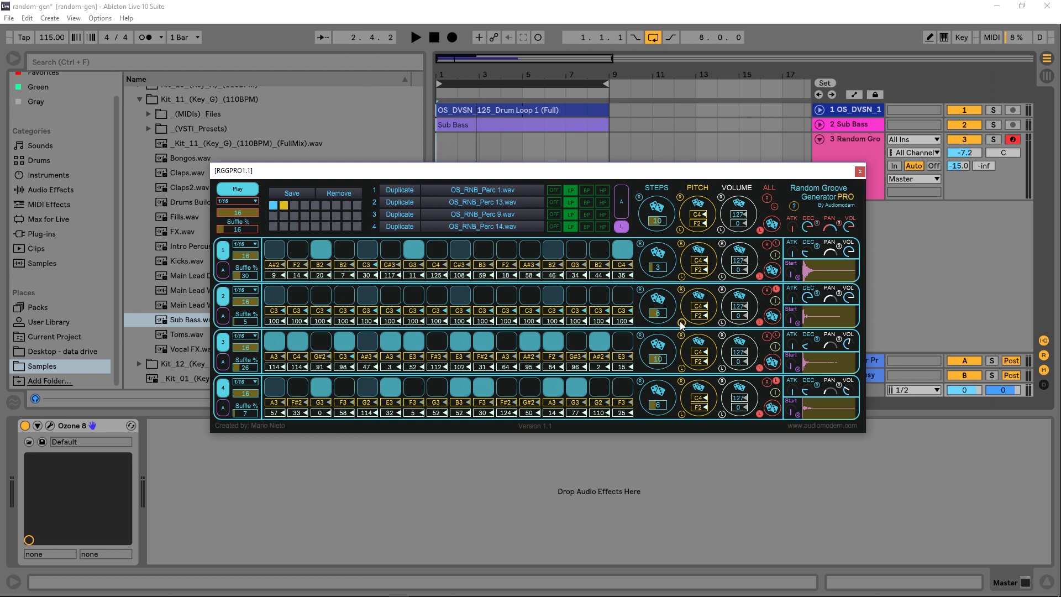
pyautogui.click(699, 298)
pyautogui.click(658, 299)
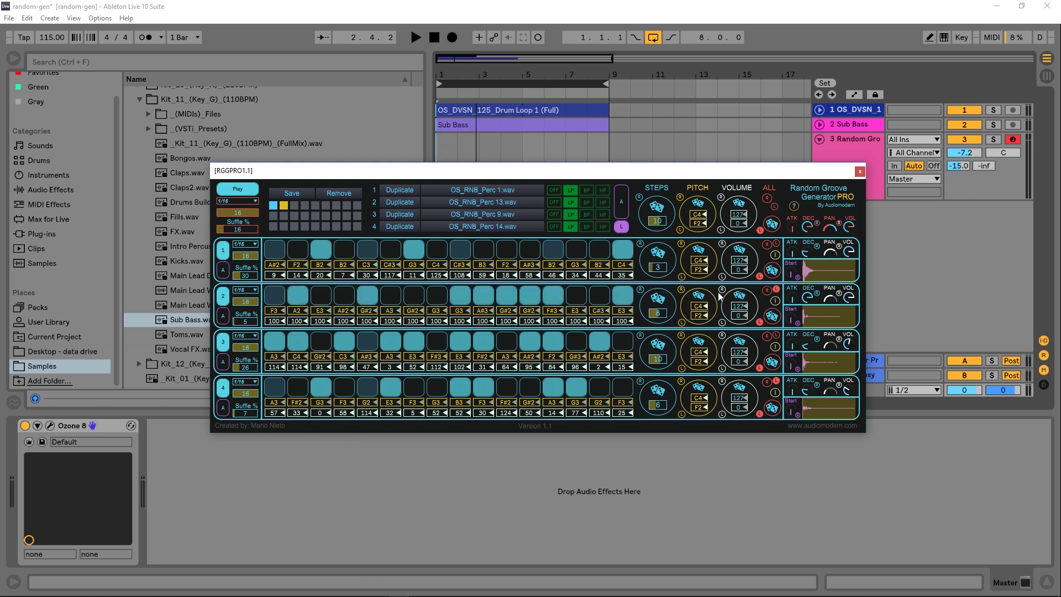
# Play the groove while re-randomising all four lanes several times, then stop playback
pyautogui.click(416, 37)
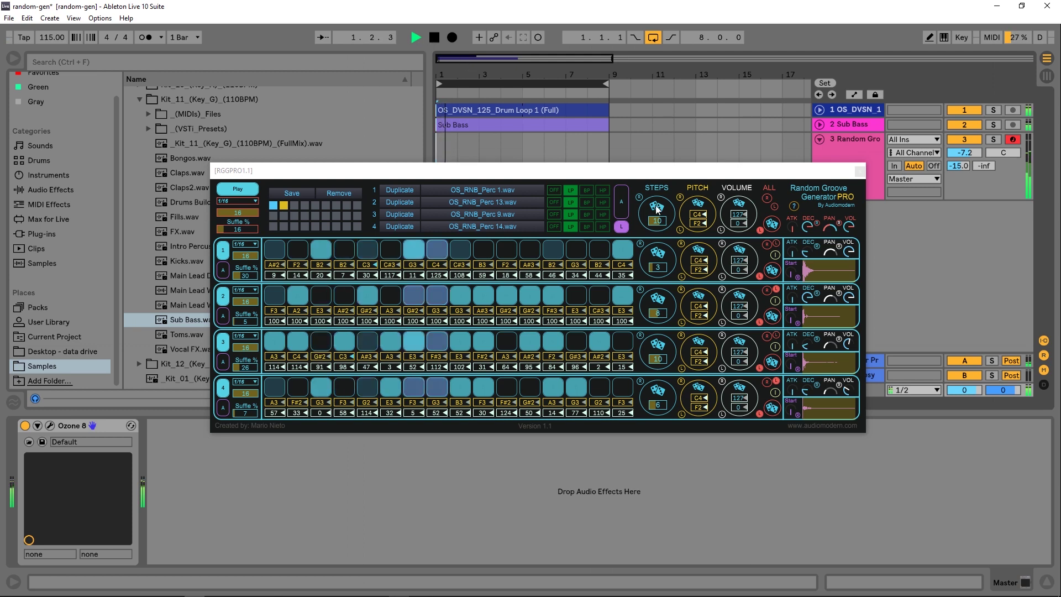
pyautogui.click(760, 230)
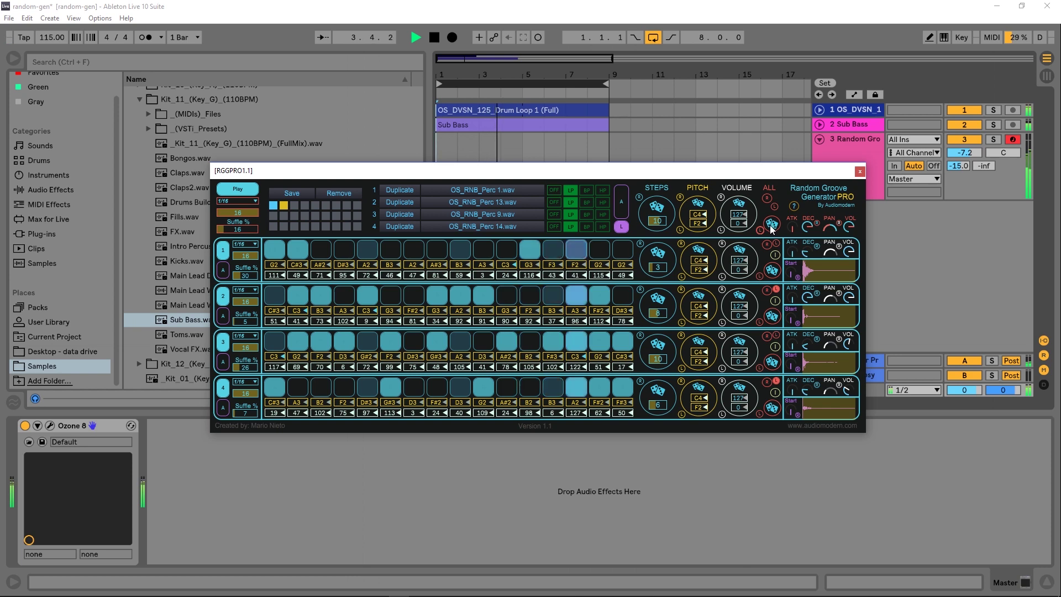
pyautogui.click(771, 225)
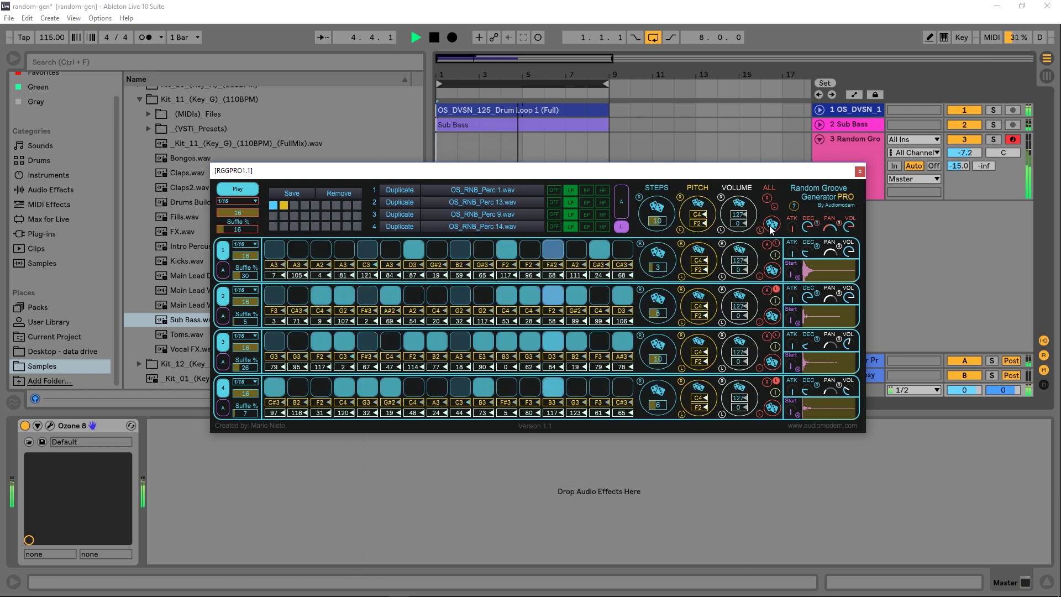
pyautogui.click(771, 227)
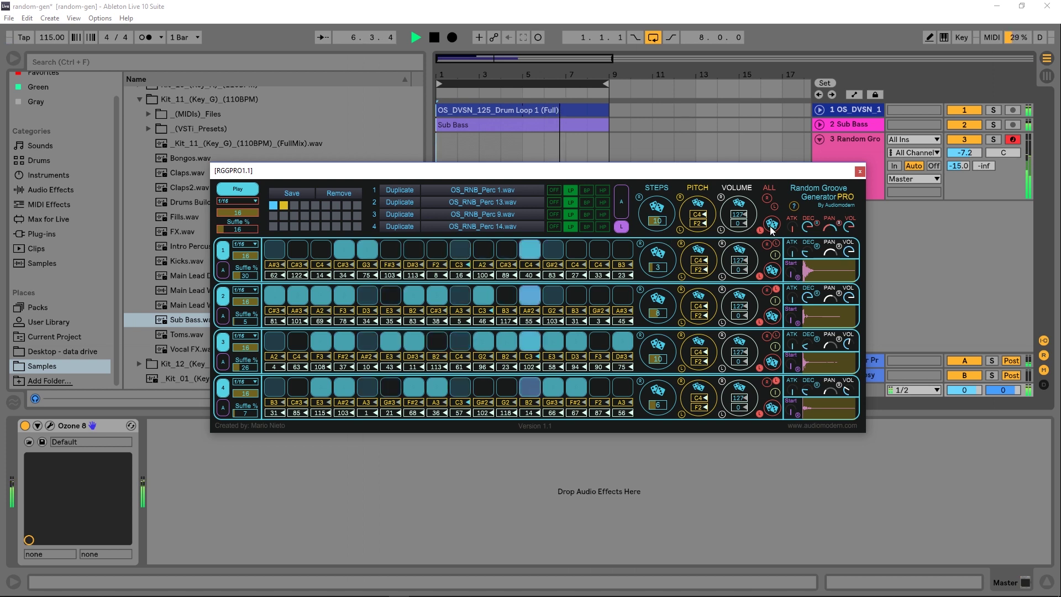
pyautogui.click(435, 37)
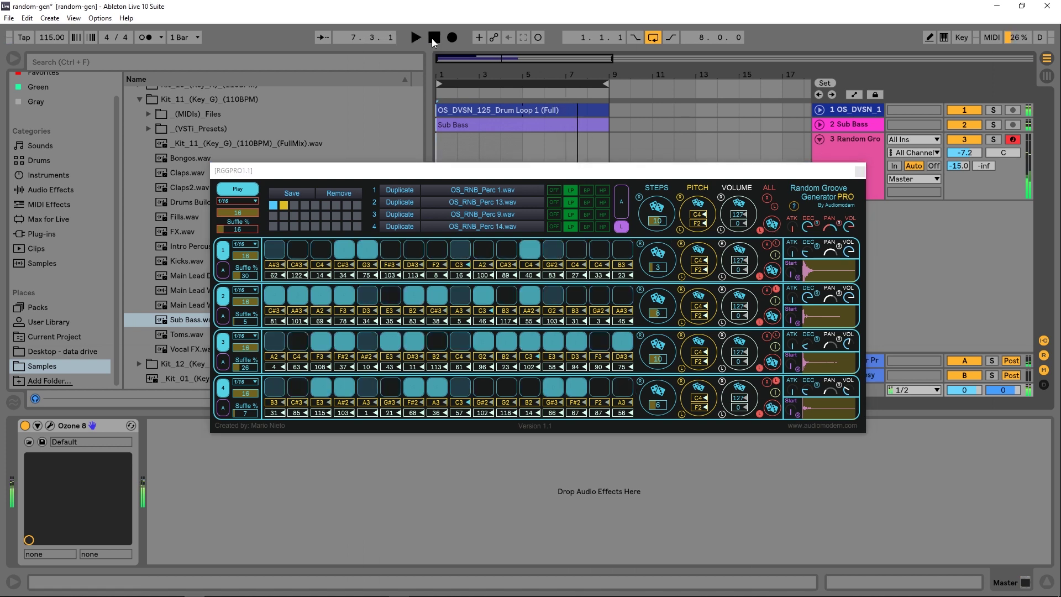
pyautogui.click(237, 202)
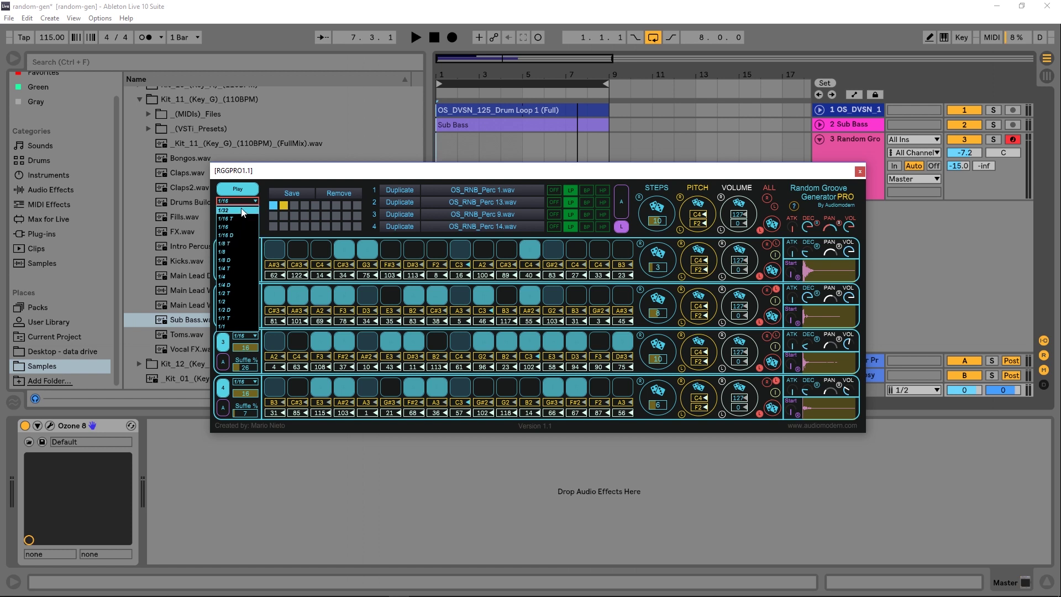
# Audition the master step rate at 1/1 and 1/32, then return it to 1/16
pyautogui.click(237, 327)
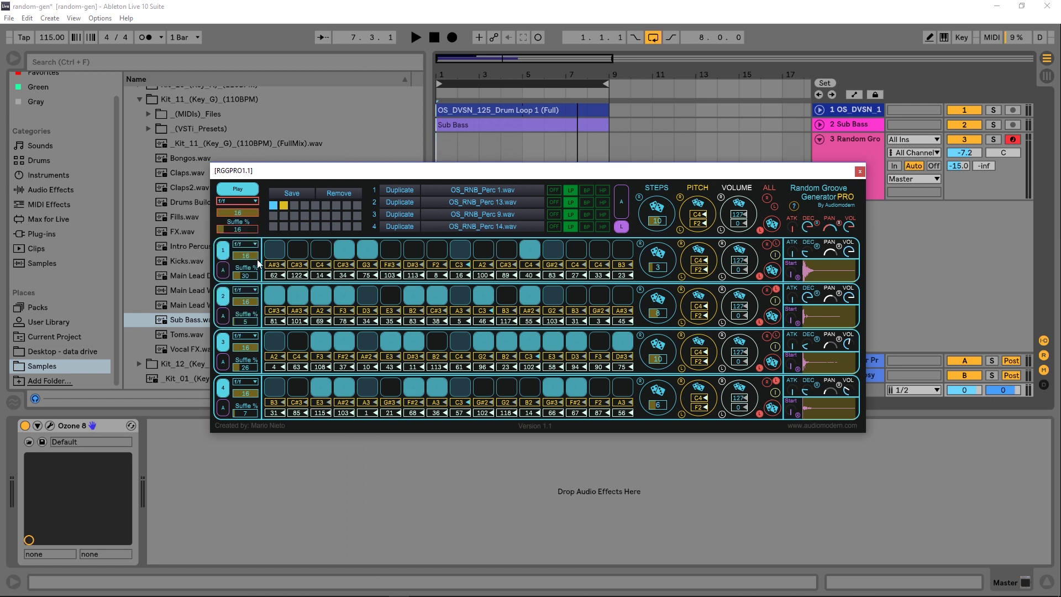
pyautogui.click(415, 37)
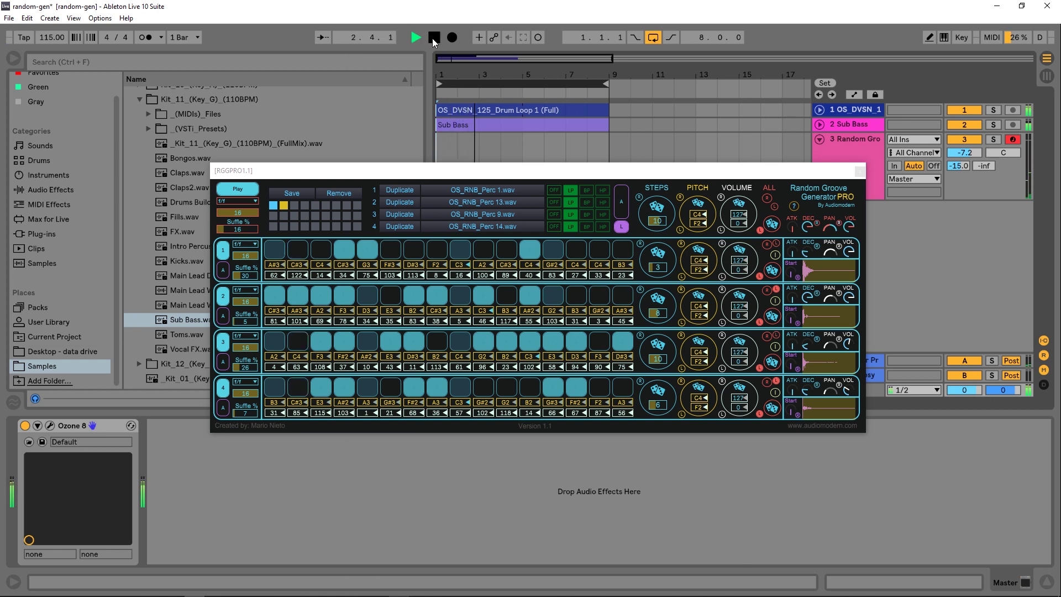
pyautogui.click(238, 200)
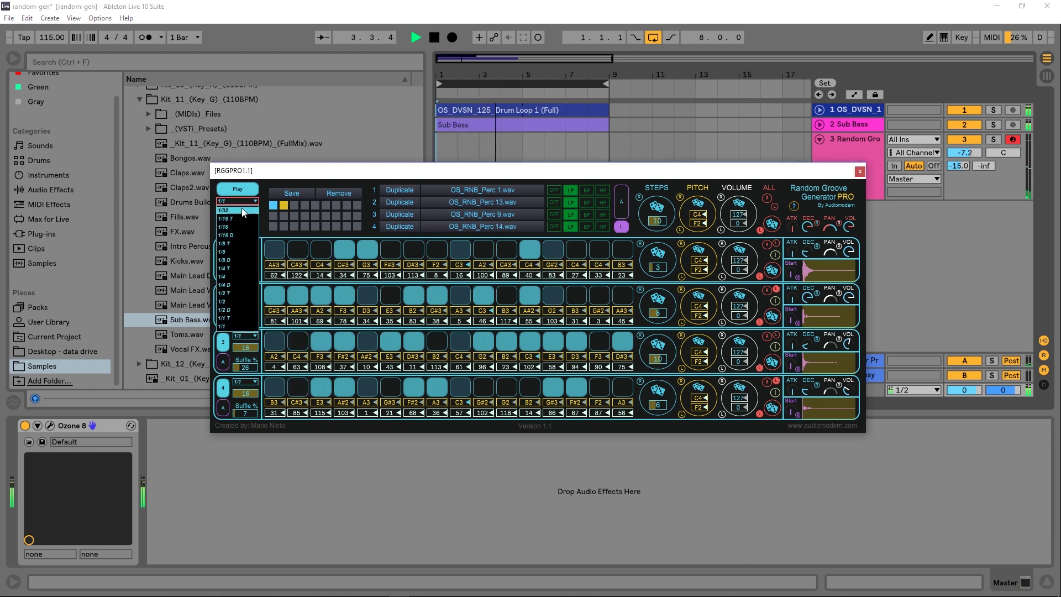
pyautogui.click(242, 212)
pyautogui.click(239, 201)
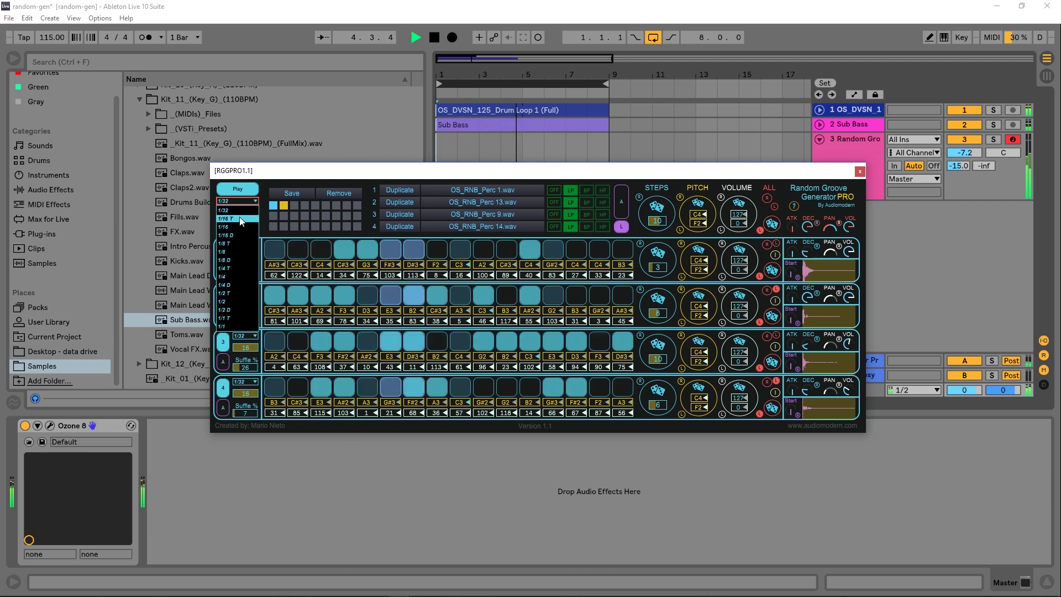
pyautogui.click(242, 229)
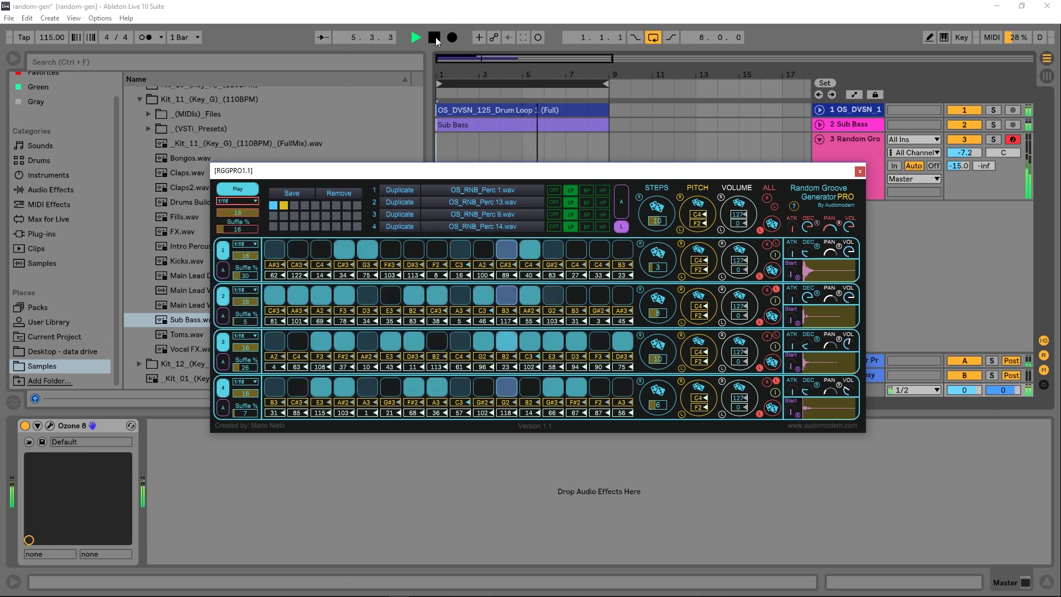
# Stop playback, set the global shuffle to 22%, and lower lane 2's shuffle to 12%
pyautogui.click(435, 38)
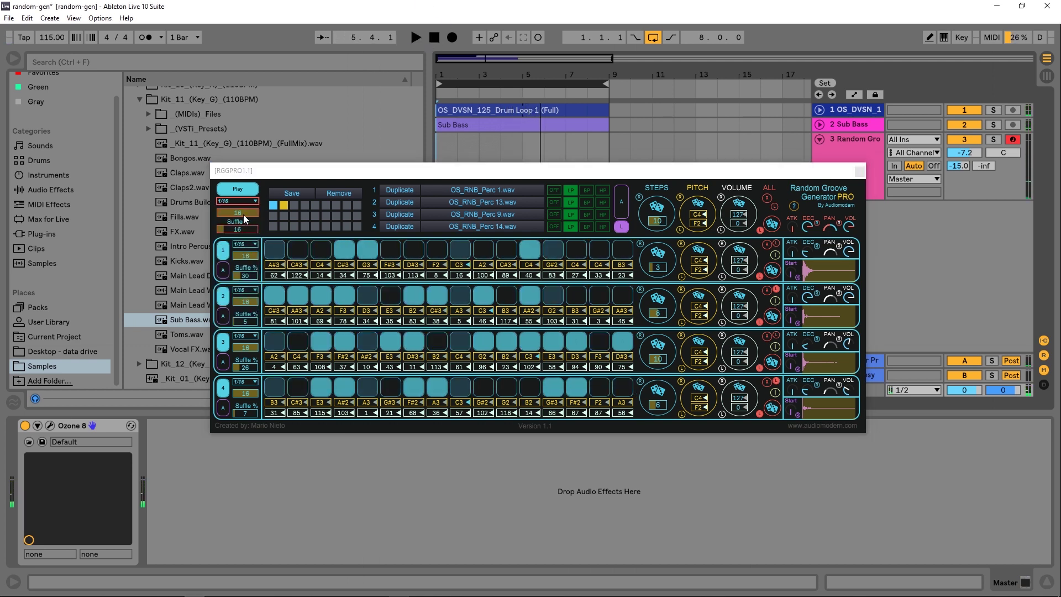
pyautogui.moveTo(237, 229); pyautogui.dragTo(238, 234)
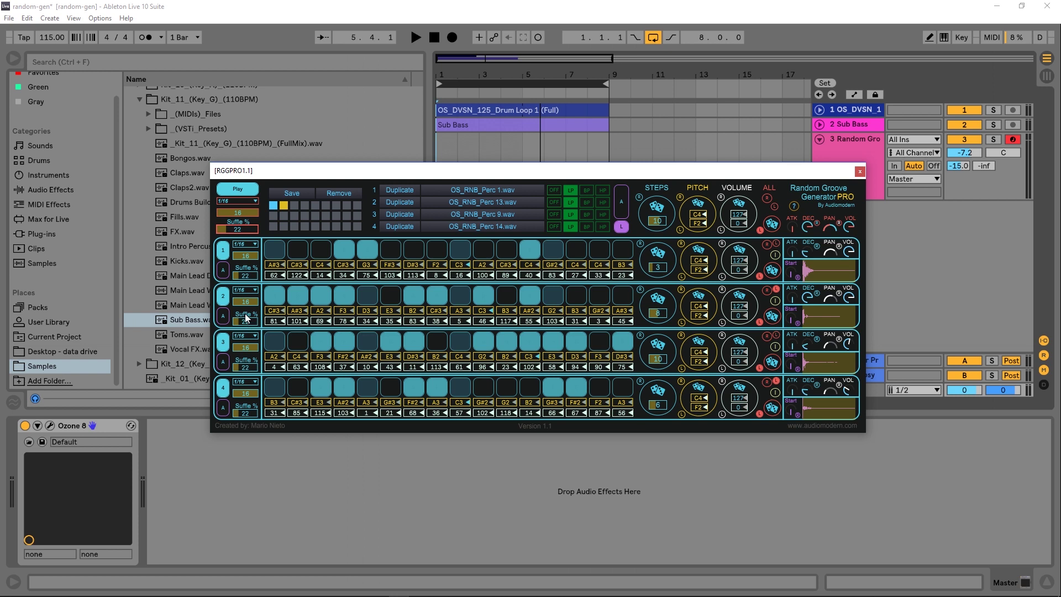
pyautogui.moveTo(246, 317); pyautogui.dragTo(246, 323)
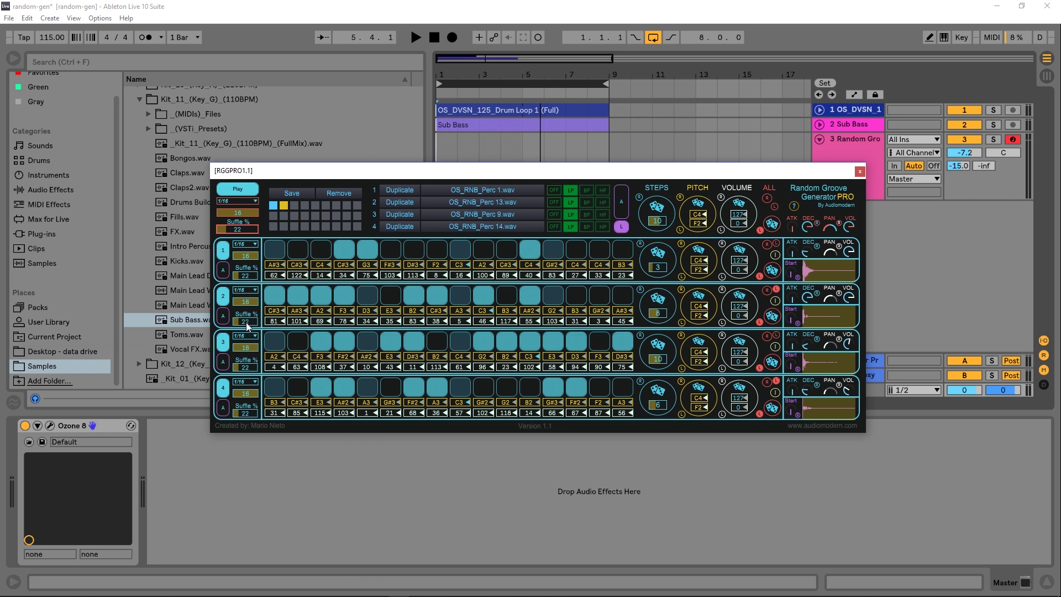
# Set lane 1's rate to 1/8 and lane 4's rate to 1/4
pyautogui.click(243, 248)
pyautogui.click(246, 295)
pyautogui.click(244, 382)
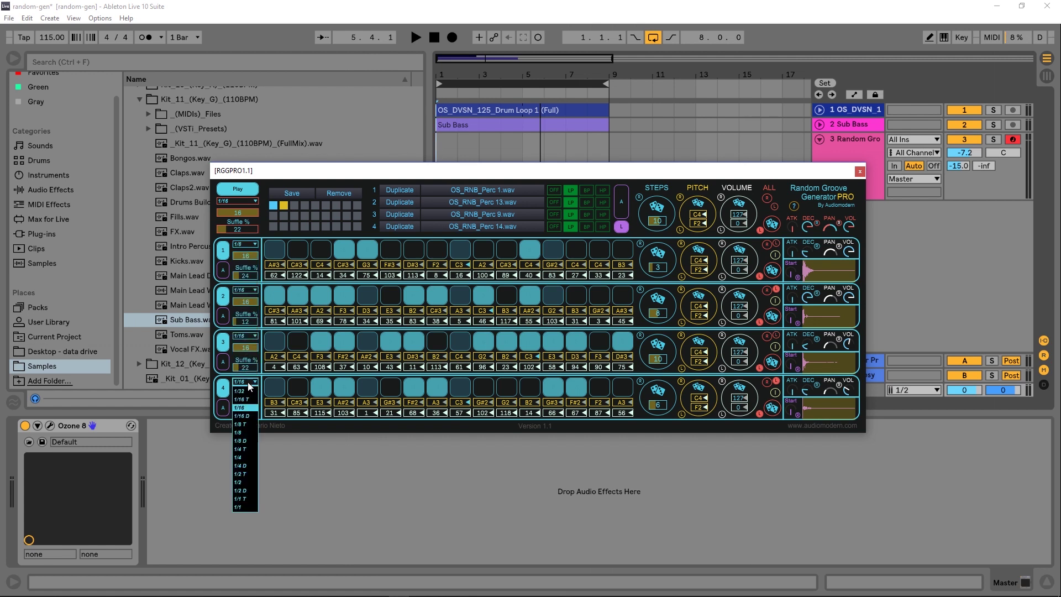
pyautogui.click(249, 458)
# Re-randomise all four lanes while the groove plays, then stop playback
pyautogui.click(415, 37)
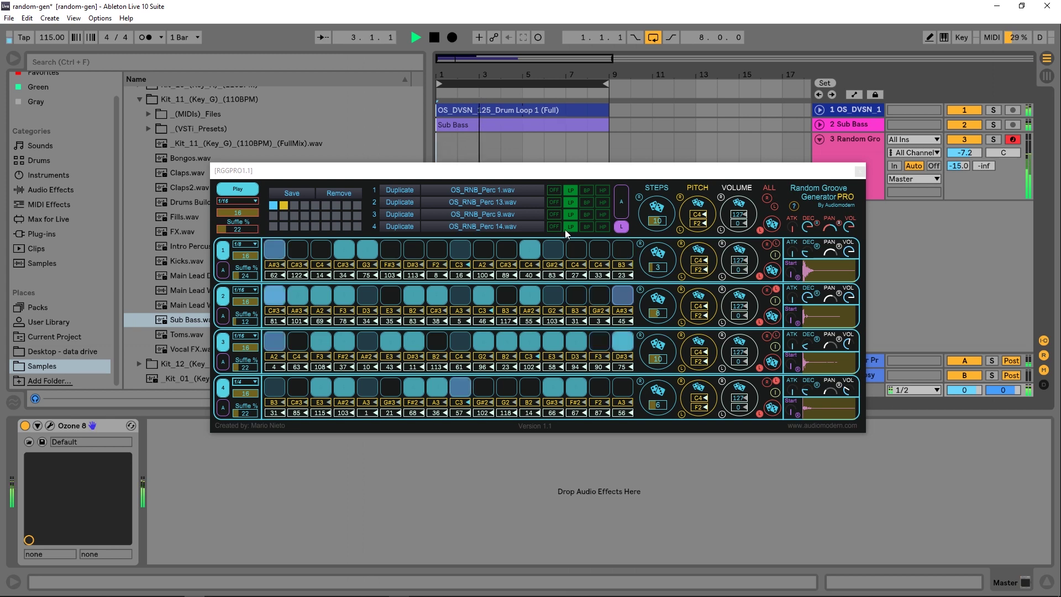
pyautogui.click(778, 226)
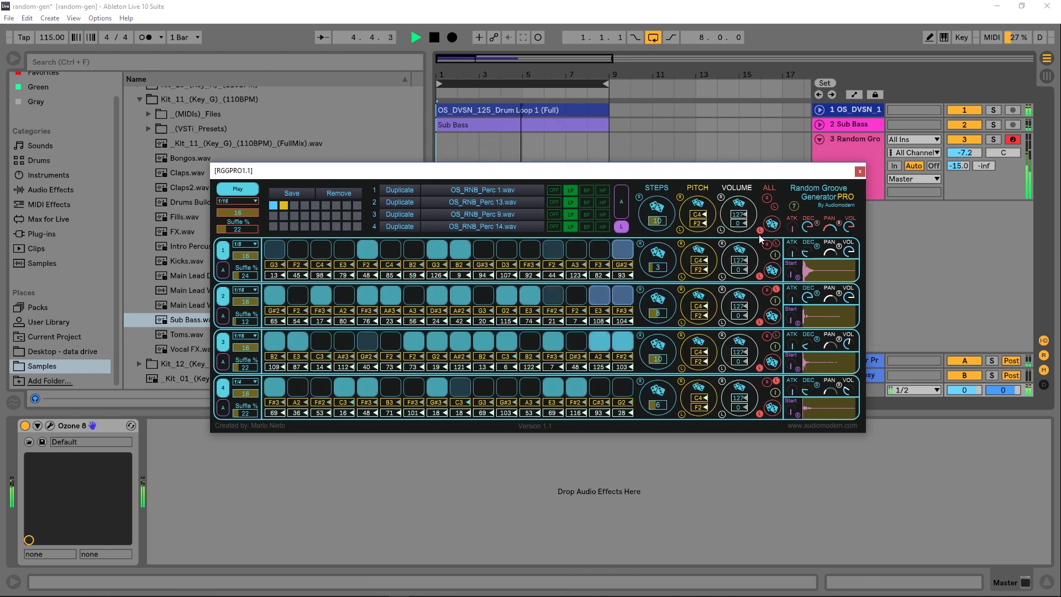
pyautogui.click(435, 38)
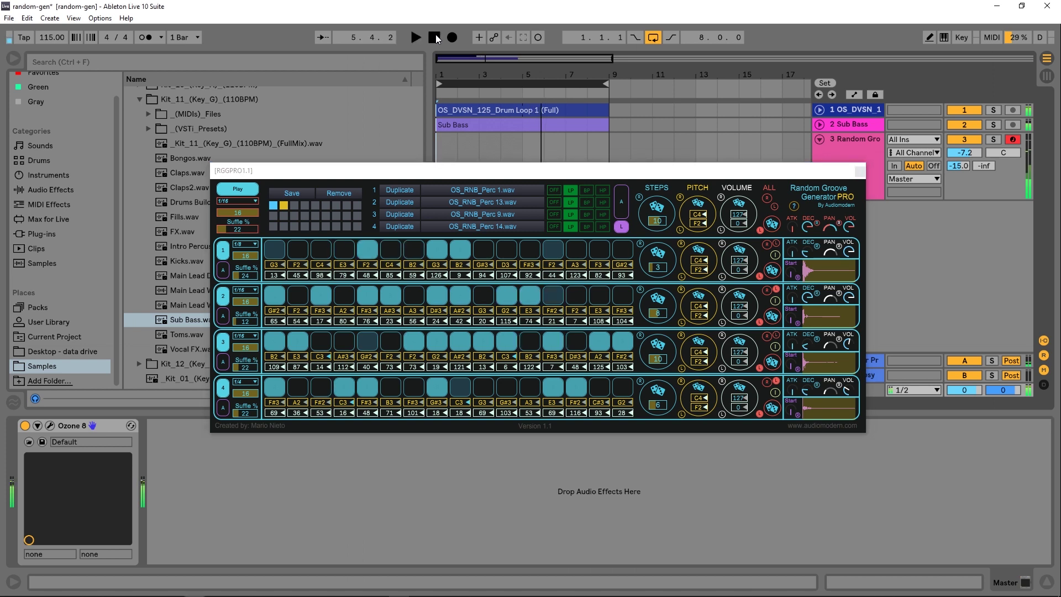
# Save the current pattern to preset slot 3, then randomise a new one and save it to slot 4
pyautogui.click(294, 205)
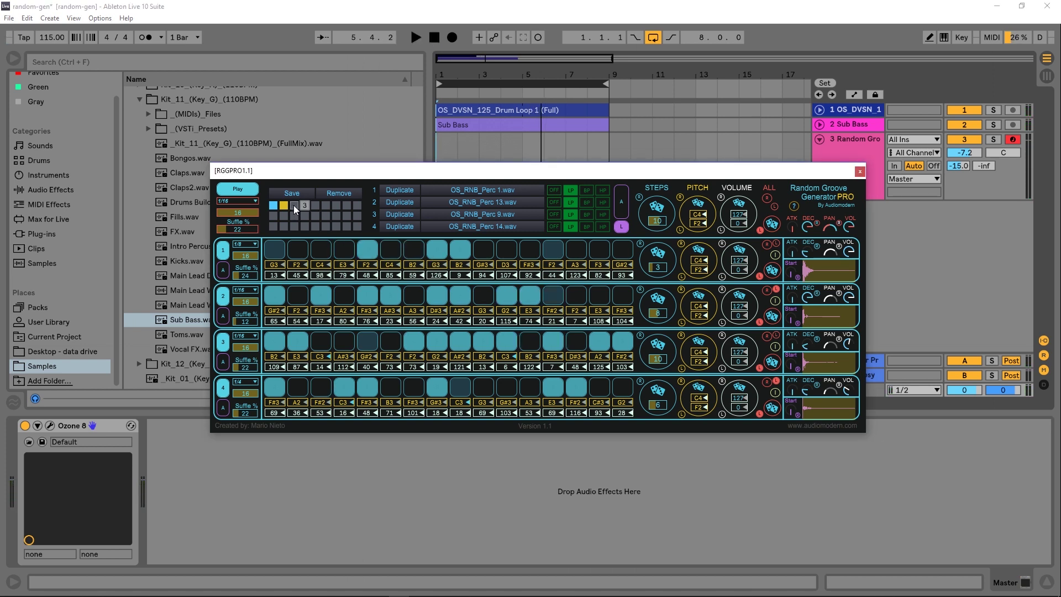
pyautogui.click(293, 193)
pyautogui.click(774, 224)
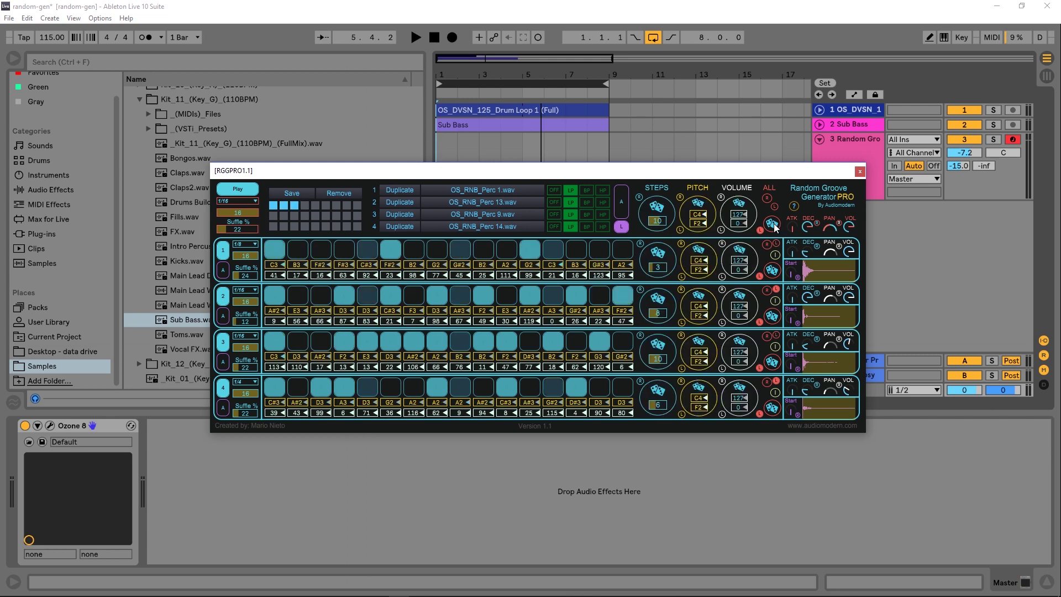
pyautogui.click(414, 38)
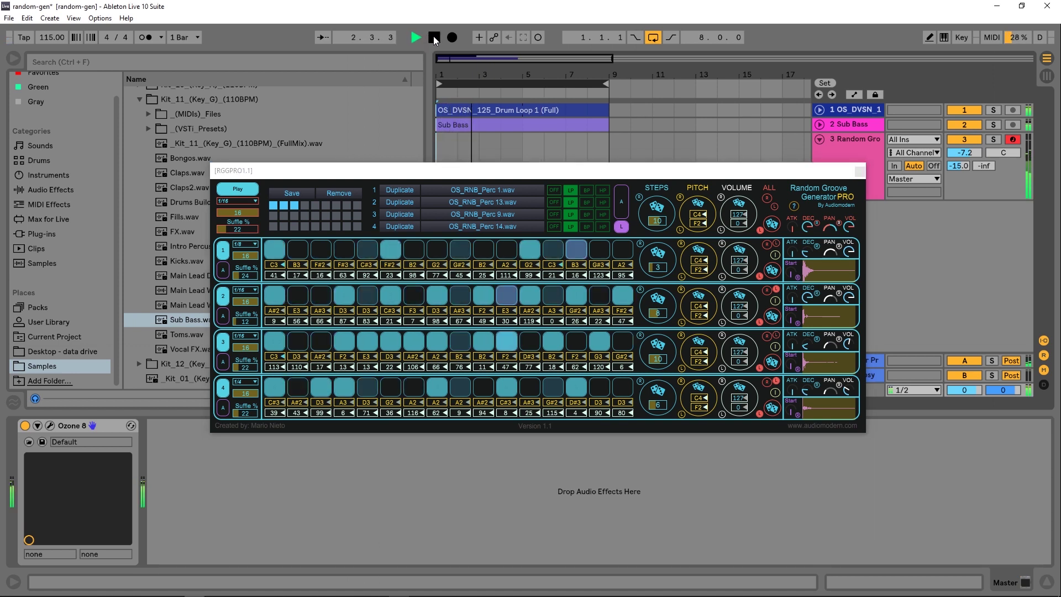
pyautogui.click(435, 38)
pyautogui.click(304, 206)
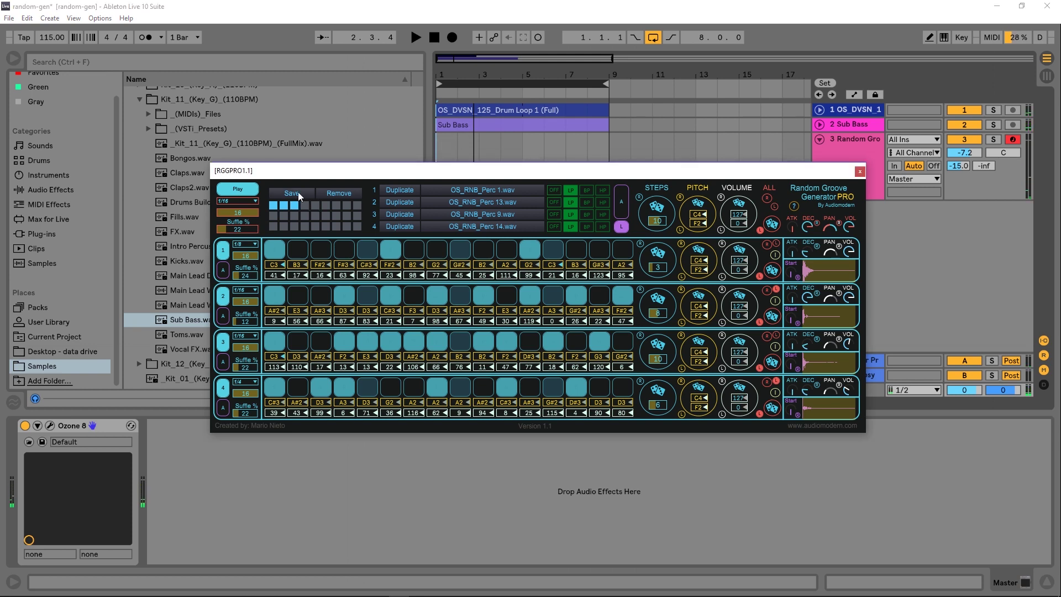
# Recall preset slot 3, then slot 2, and play the slot 2 pattern
pyautogui.click(294, 205)
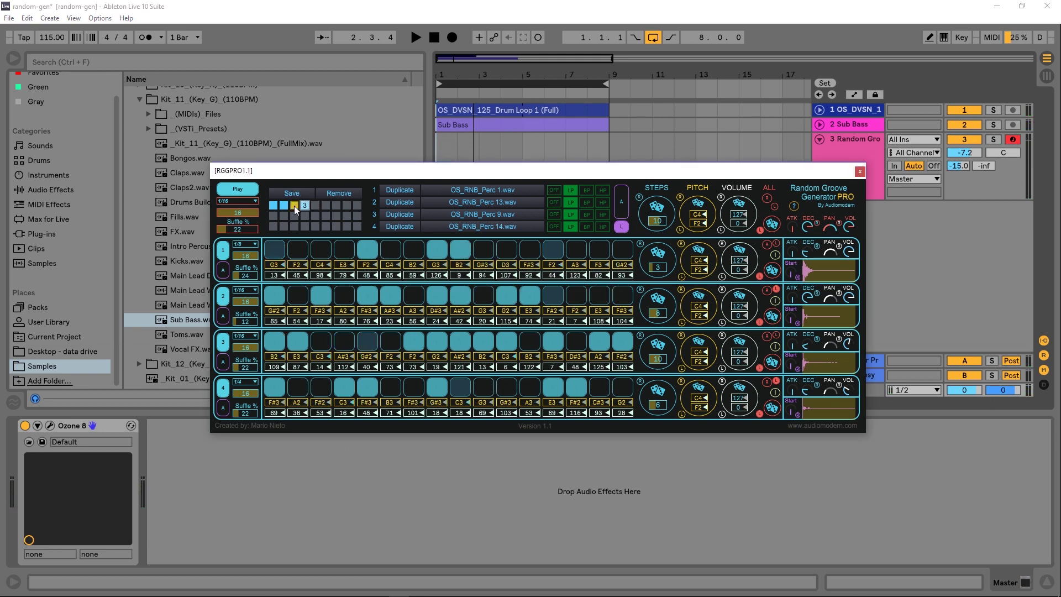
pyautogui.click(286, 203)
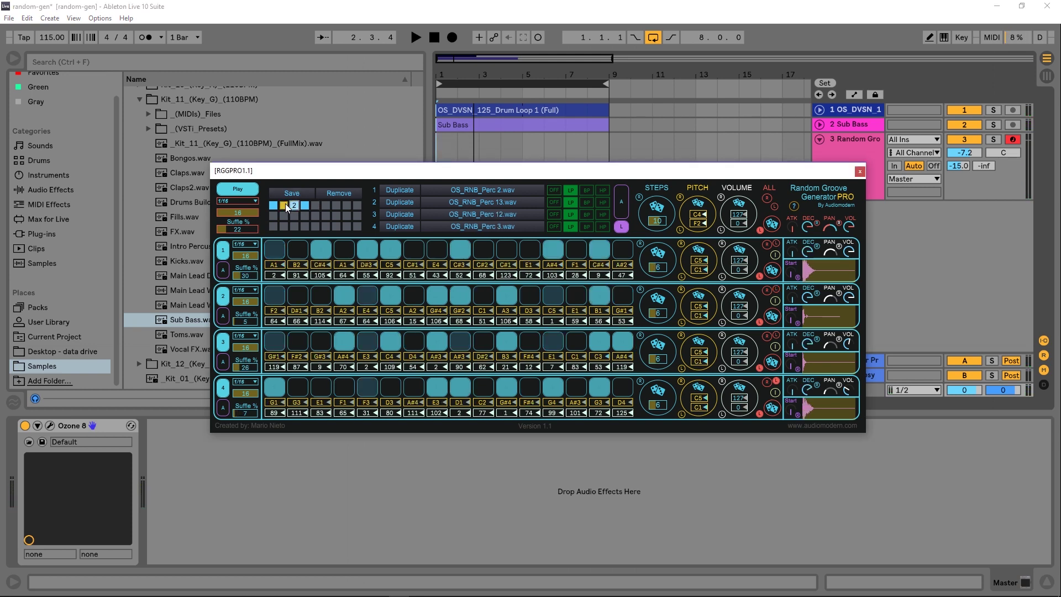
pyautogui.click(416, 38)
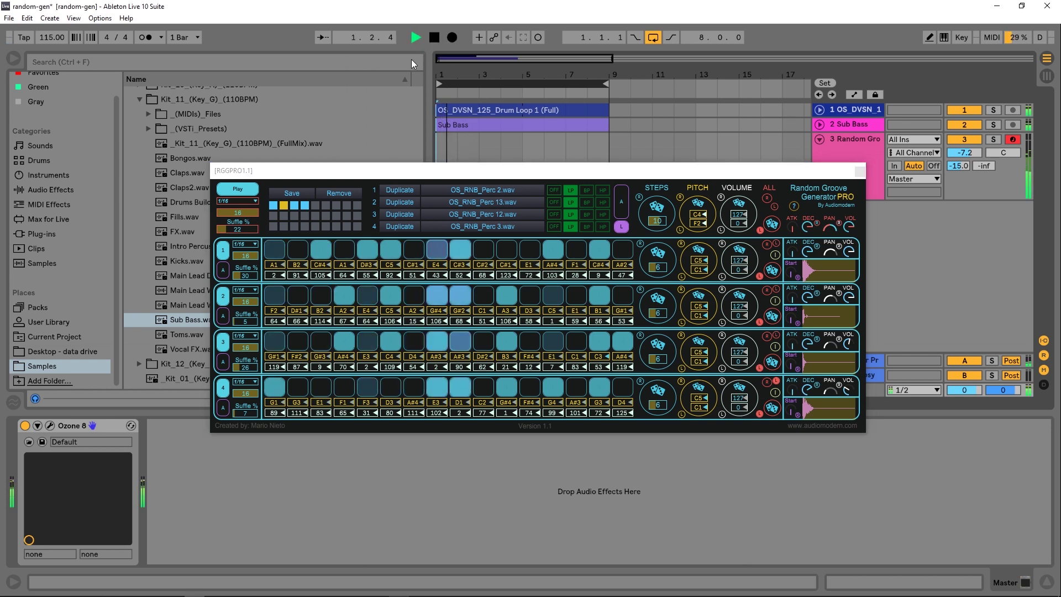
# Stop playback and return lane 1's sample Start knob to zero
pyautogui.click(436, 39)
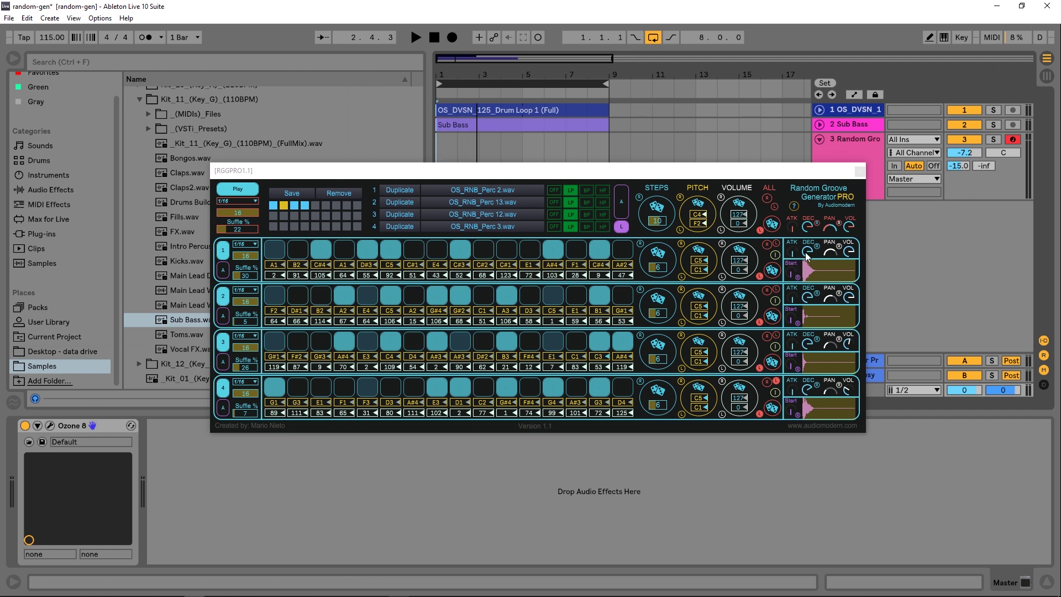
pyautogui.click(792, 277)
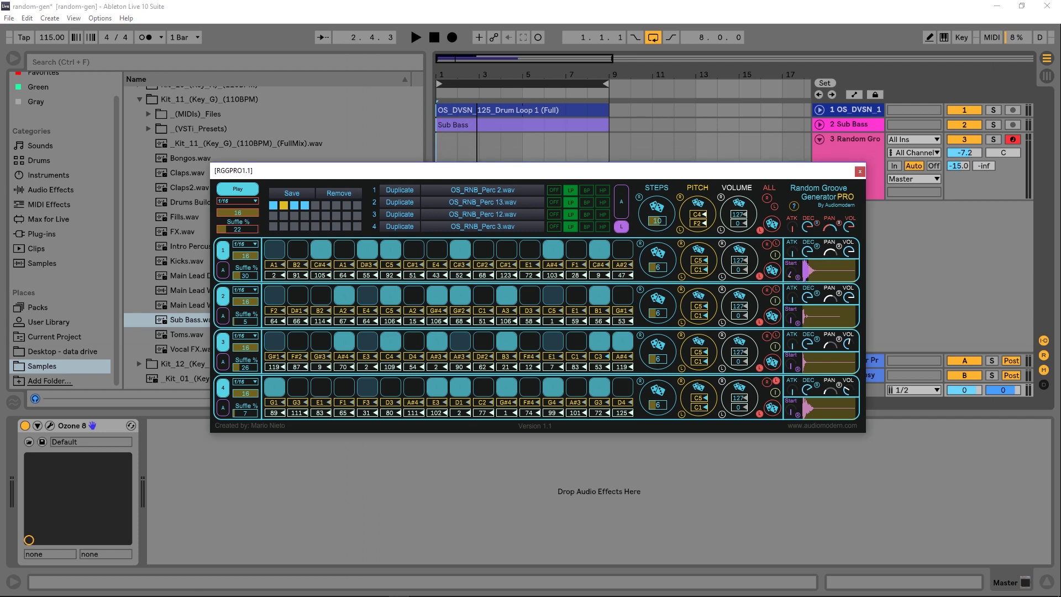
pyautogui.moveTo(793, 276); pyautogui.dragTo(792, 283)
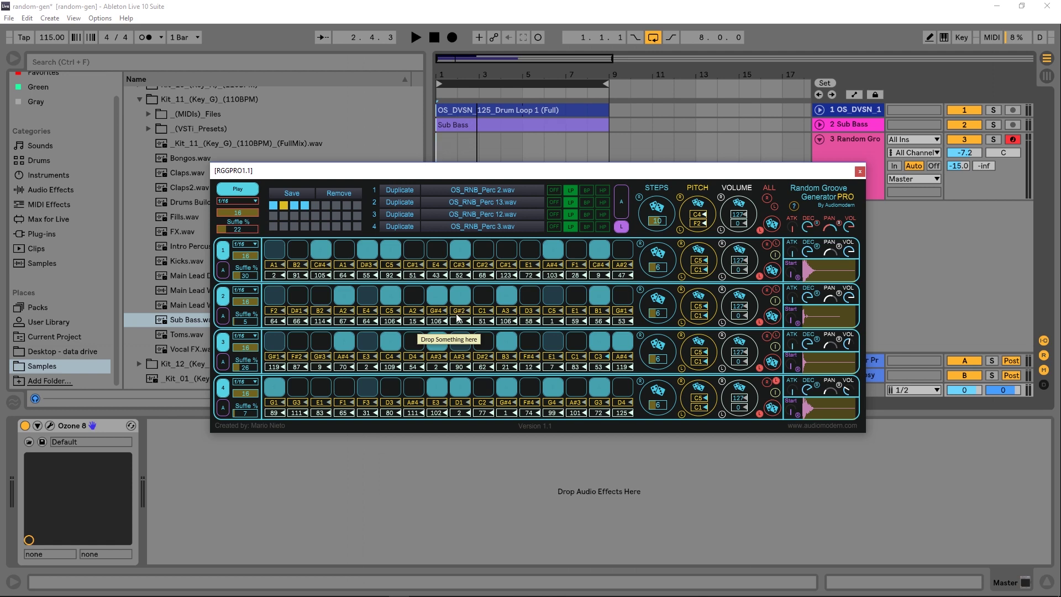
# Switch lane 2's A/B toggle to B to show per-step filter frequency and resonance
pyautogui.click(223, 316)
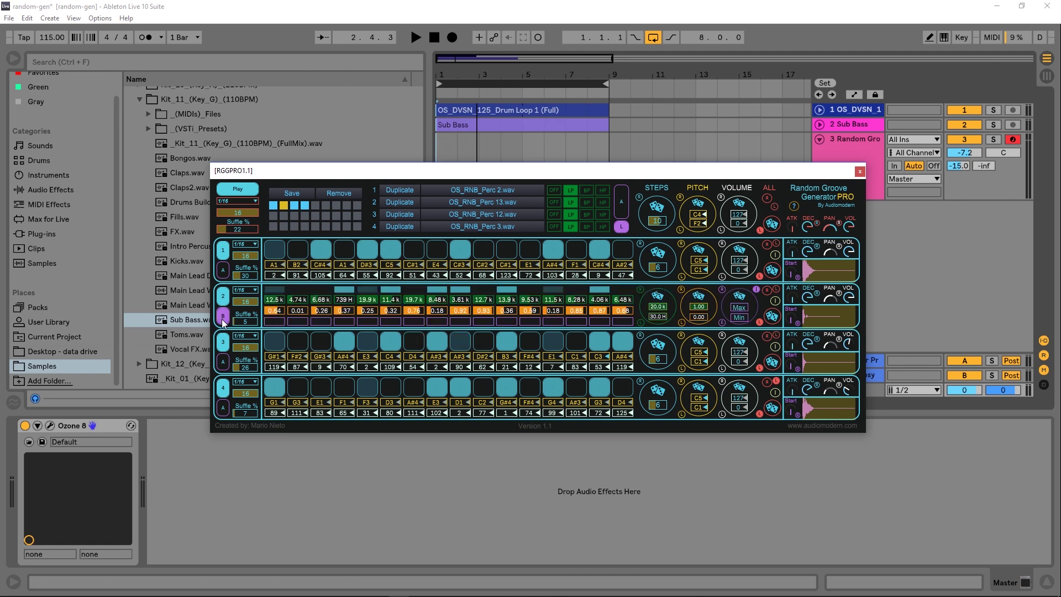